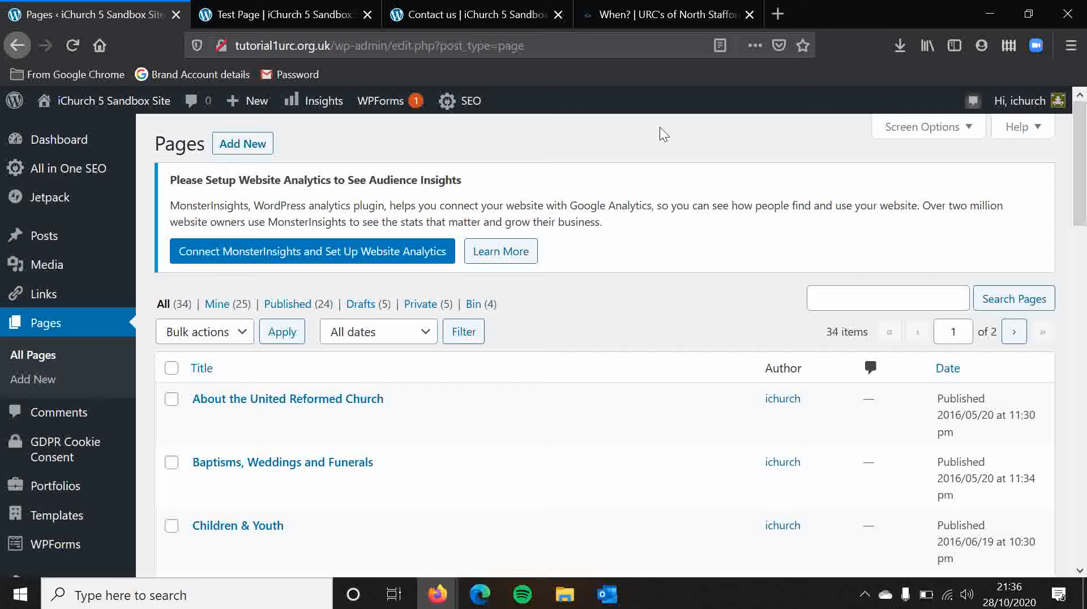
Step: Close the "When?" browser tab and open the Who Are We? page from the church site's home page
{"action": "left_click", "coordinate": [750, 14]}
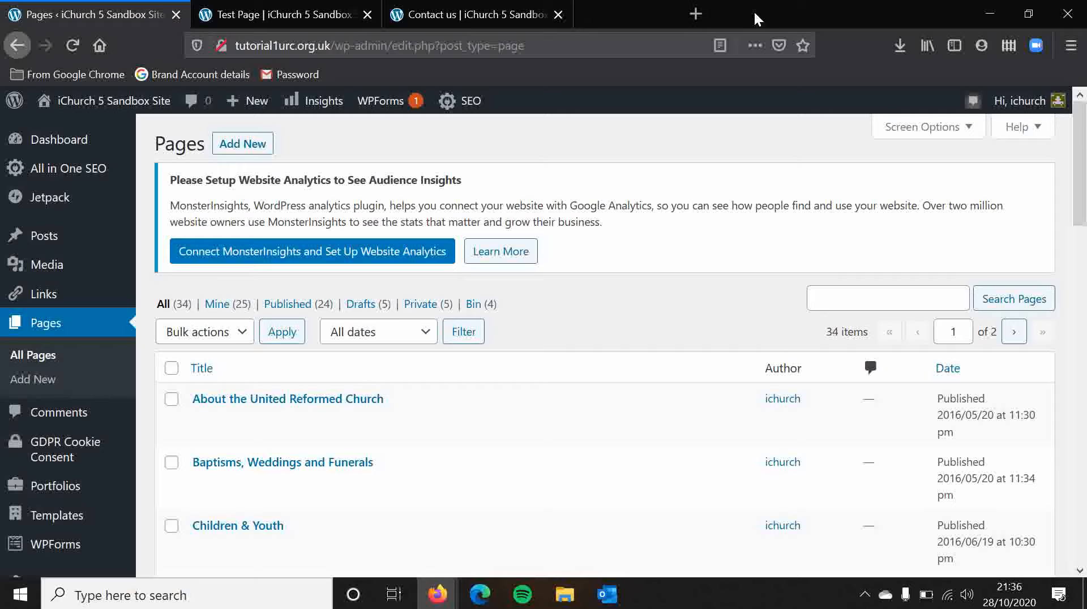
{"action": "left_click", "coordinate": [351, 7]}
{"action": "left_click", "coordinate": [90, 171]}
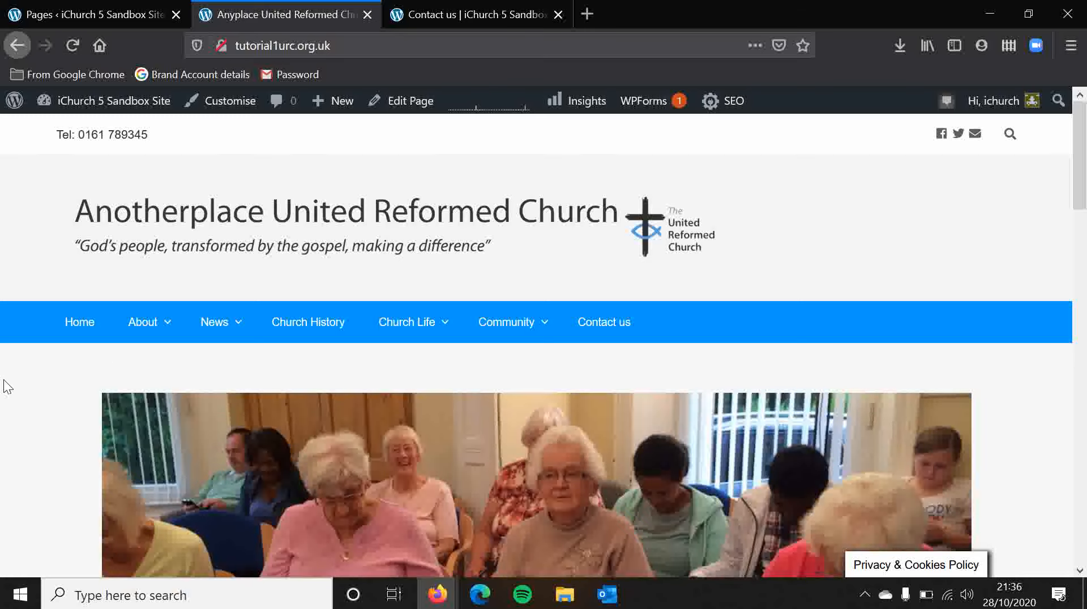
{"action": "mouse_move", "coordinate": [149, 339]}
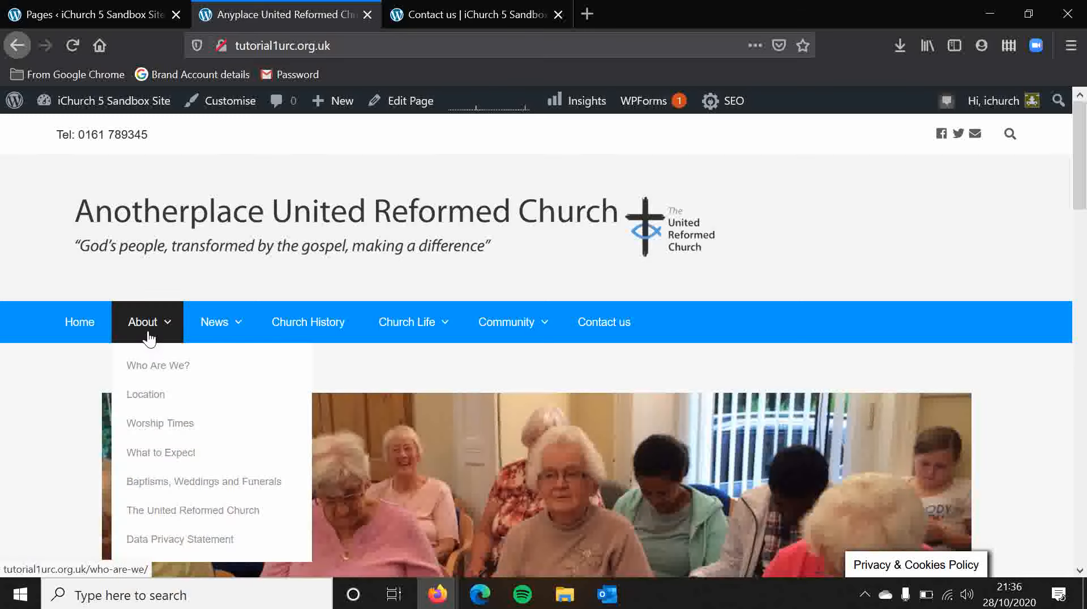
{"action": "left_click", "coordinate": [148, 369]}
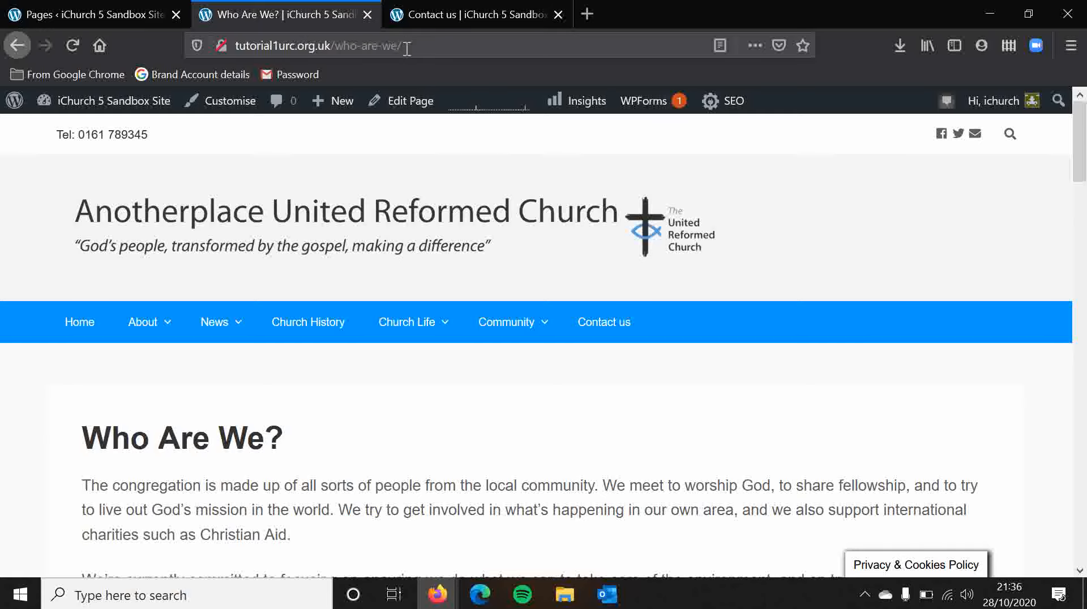
Step: Examine the slug in the Who Are We? page's web address, and open the Contact us page to compare its address
{"action": "left_click_drag", "start_coordinate": [404, 47], "coordinate": [338, 48]}
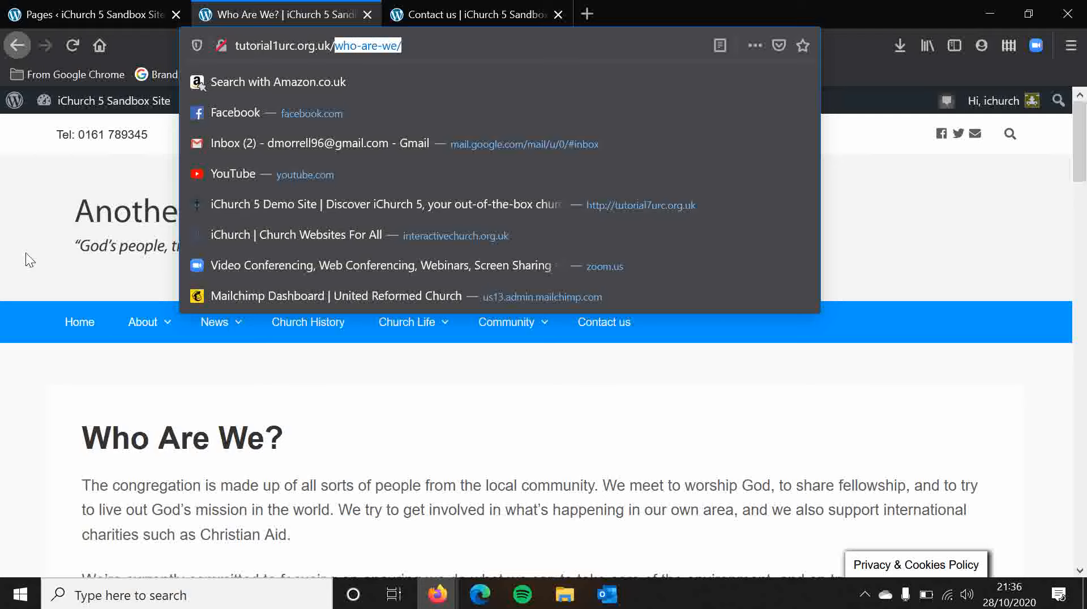
{"action": "left_click", "coordinate": [7, 257]}
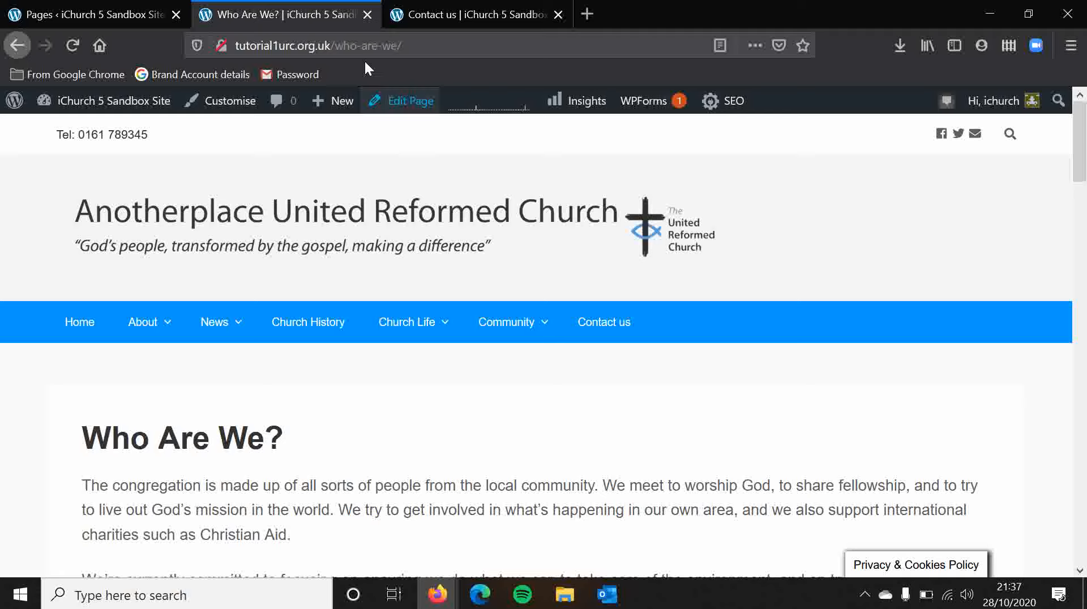
{"action": "left_click", "coordinate": [418, 52]}
{"action": "left_click", "coordinate": [895, 192]}
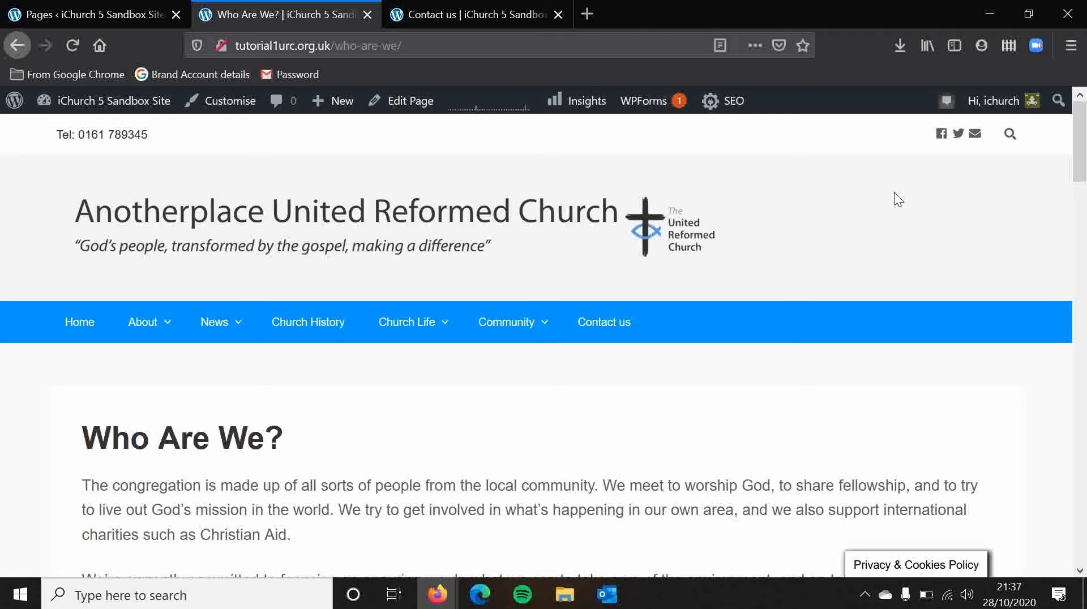
{"action": "left_click", "coordinate": [612, 336]}
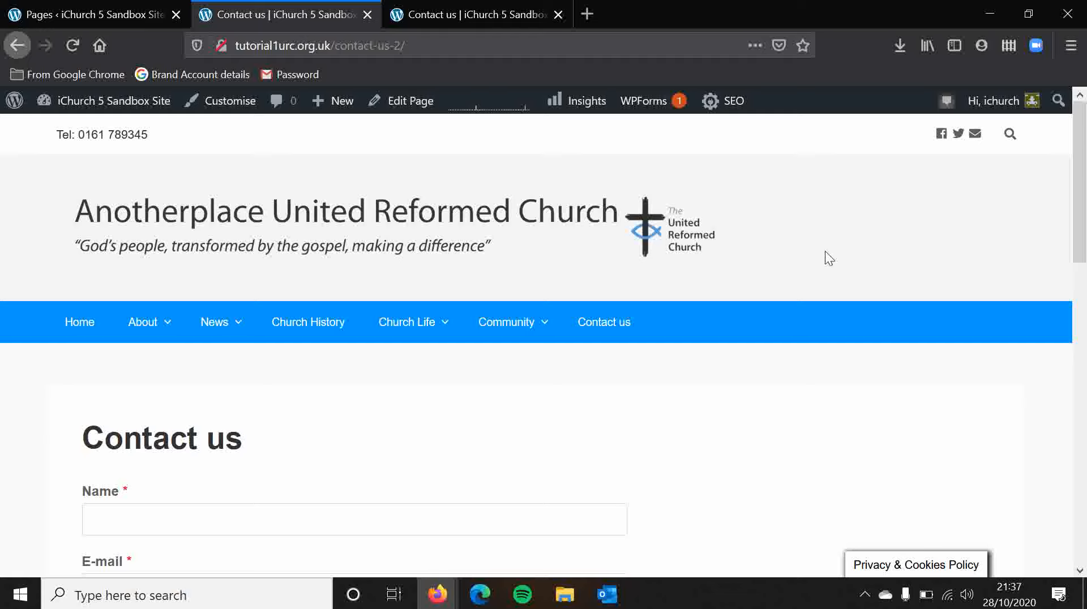
Step: In the Pages list, quick-edit About the United Reformed Church to set its slug to abouttheunitedreformedchurch and update it
{"action": "left_click", "coordinate": [92, 7]}
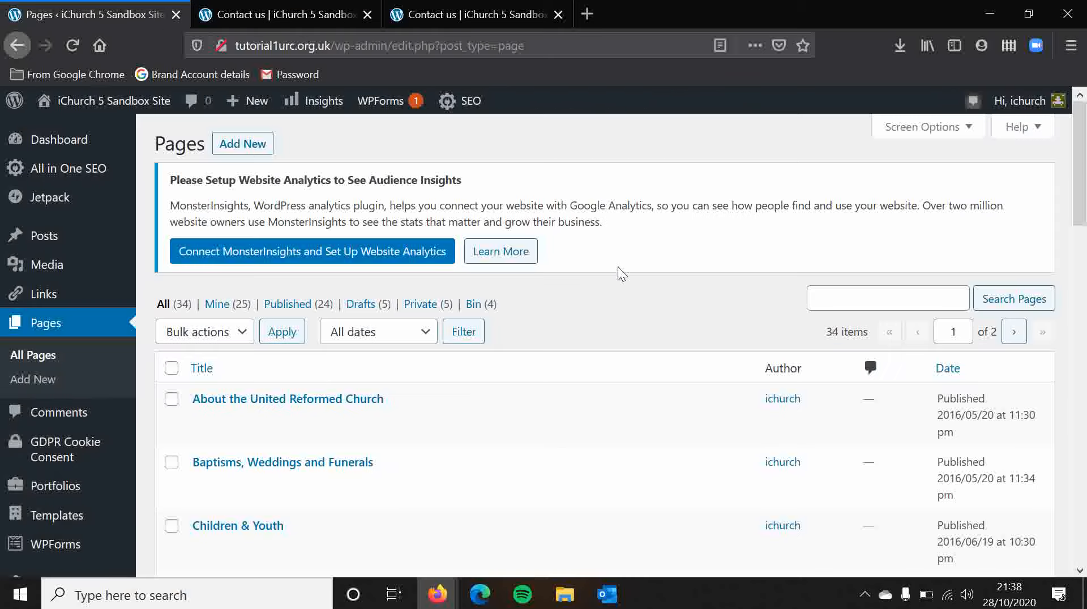
{"action": "scroll", "coordinate": [617, 266], "scroll_direction": "down", "scroll_amount": 2}
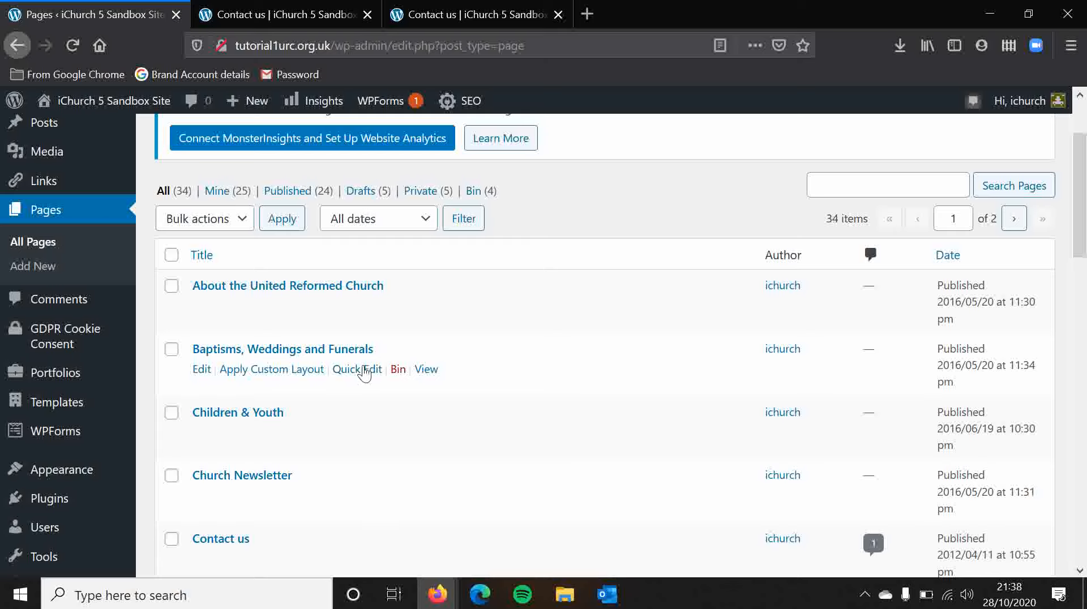
{"action": "left_click", "coordinate": [358, 307]}
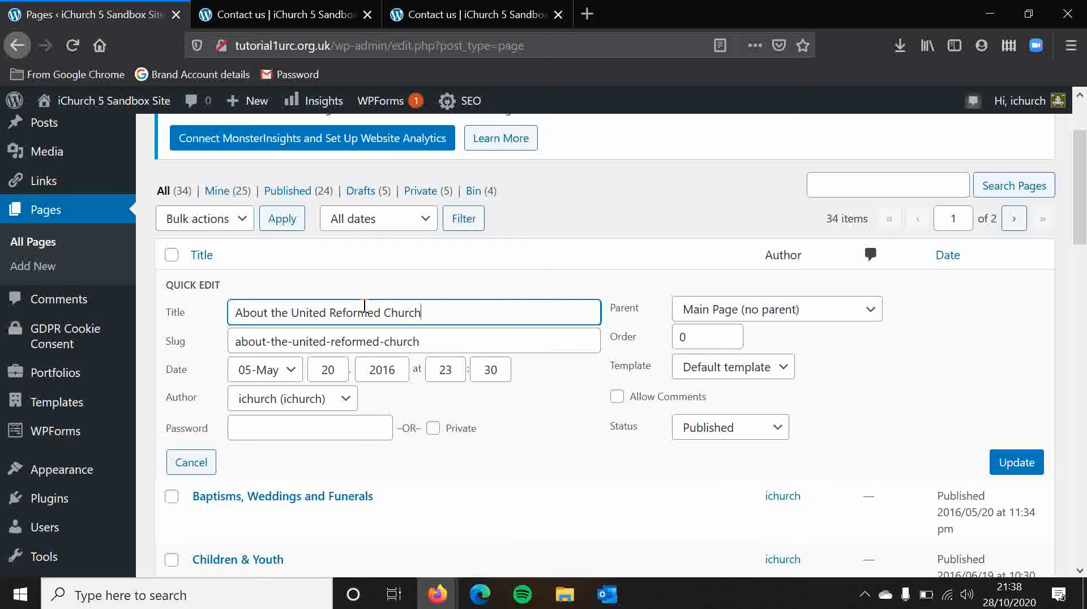
{"action": "left_click_drag", "start_coordinate": [428, 340], "coordinate": [190, 328]}
{"action": "left_click", "coordinate": [444, 347]}
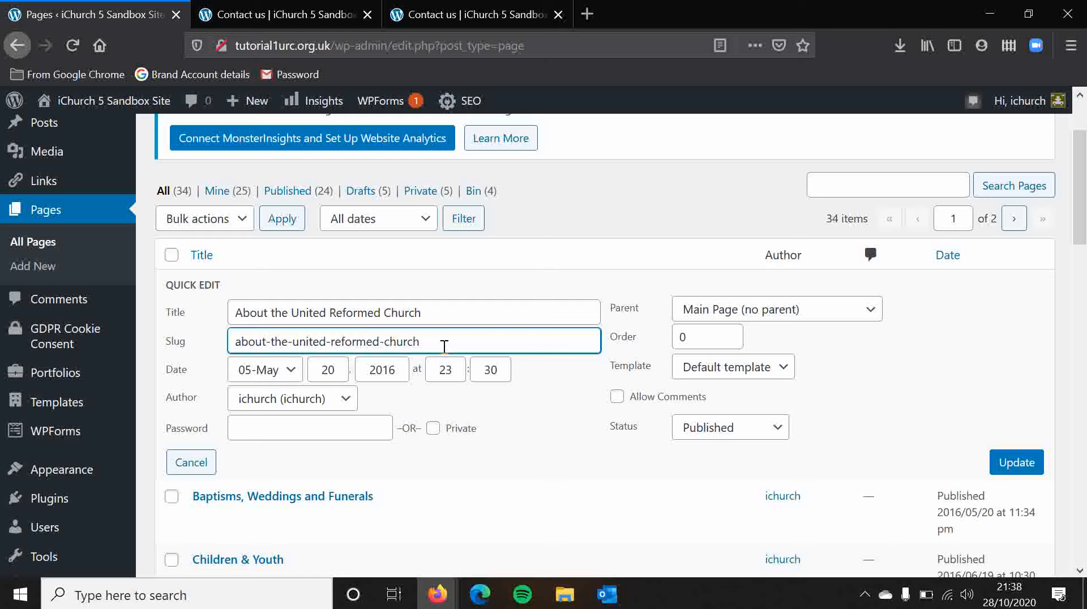
{"action": "left_click", "coordinate": [388, 341]}
{"action": "key", "text": "BackSpace"}
{"action": "key", "text": "BackSpace"}
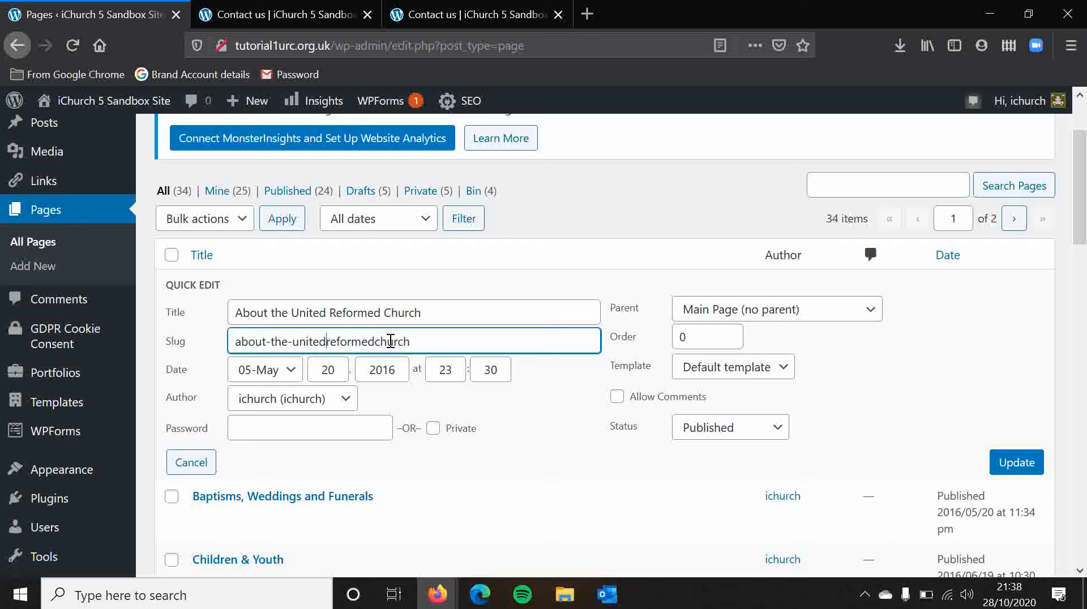
{"action": "key", "text": "BackSpace"}
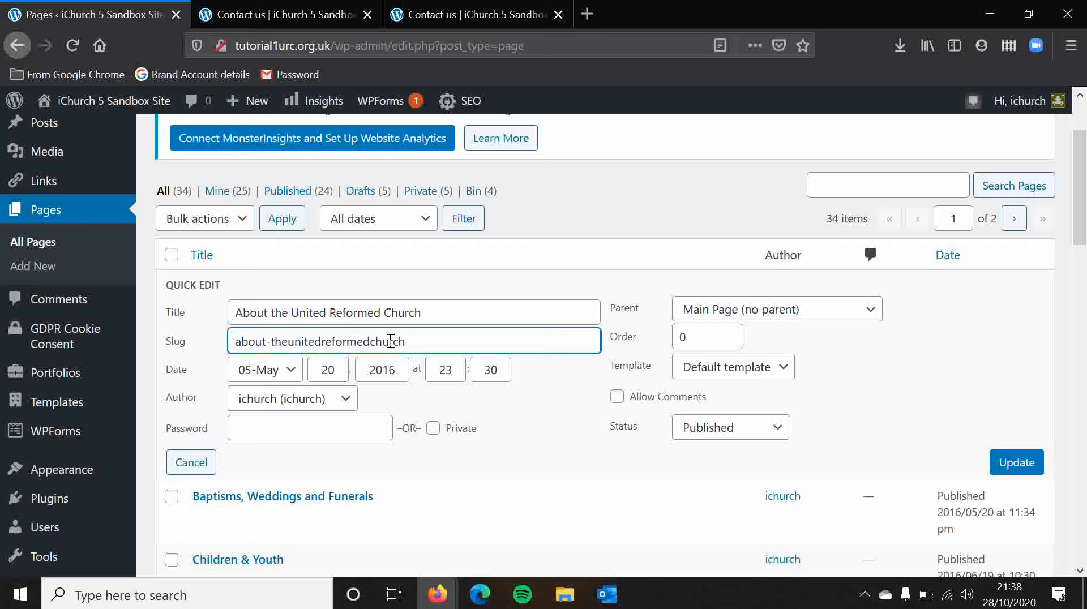
{"action": "key", "text": "BackSpace"}
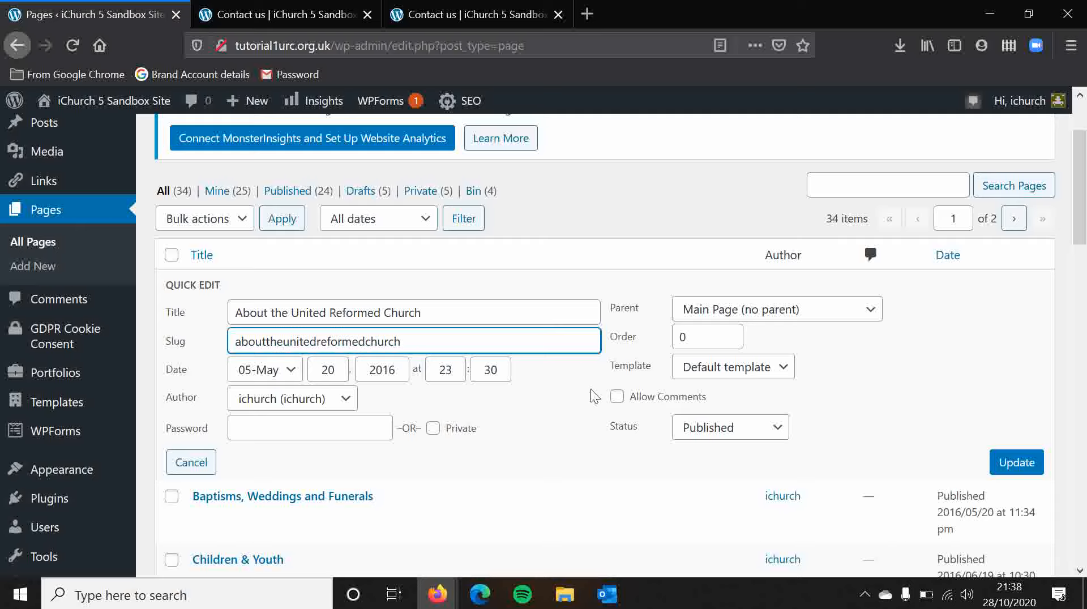
{"action": "left_click", "coordinate": [1014, 462]}
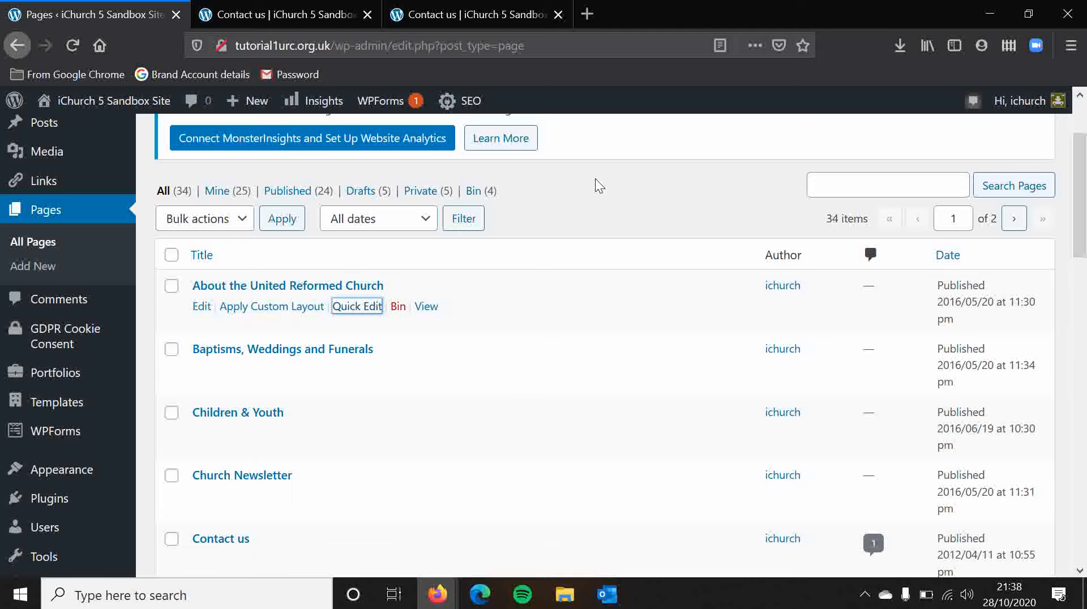
Step: Shorten the Contact us page's slug to contact with Quick Edit and update the page
{"action": "scroll", "coordinate": [586, 230], "scroll_direction": "down", "scroll_amount": 3}
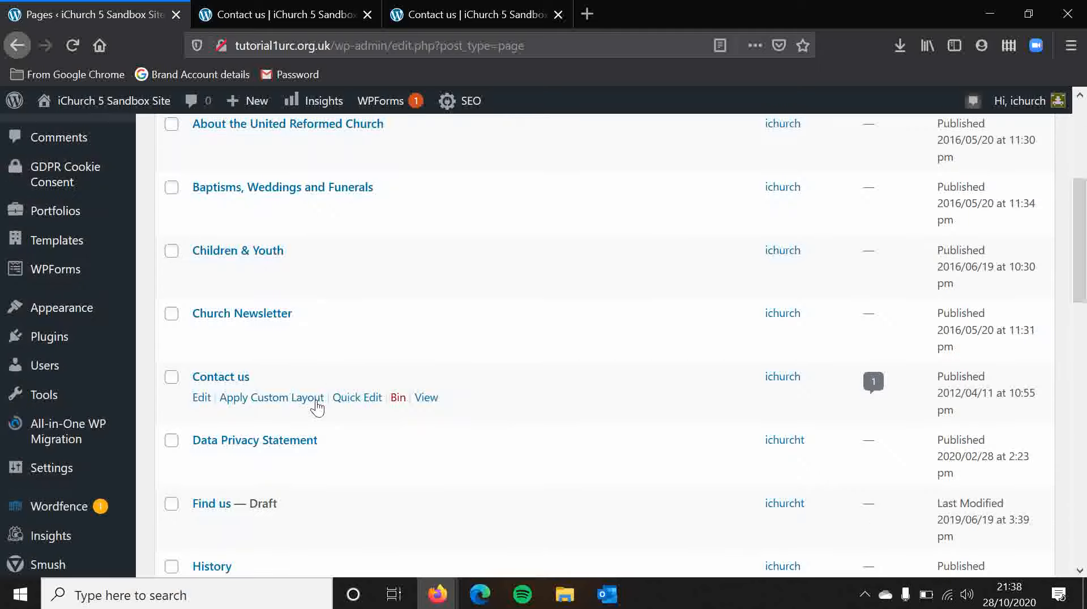
{"action": "left_click", "coordinate": [355, 398]}
{"action": "left_click", "coordinate": [329, 433]}
{"action": "left_click_drag", "start_coordinate": [329, 434], "coordinate": [277, 438]}
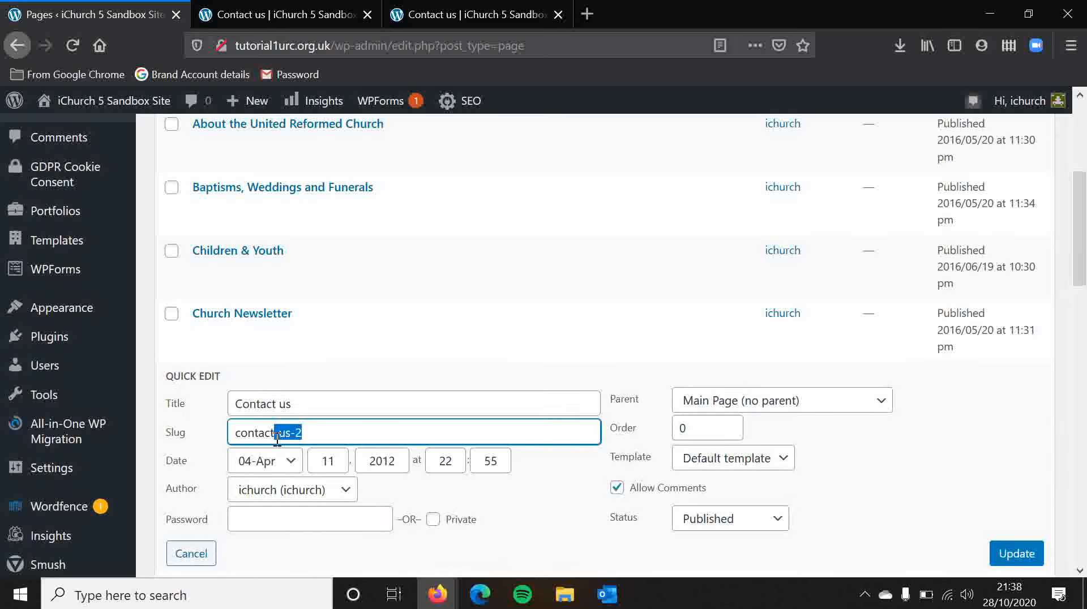
{"action": "key", "text": "BackSpace"}
{"action": "left_click", "coordinate": [1017, 555]}
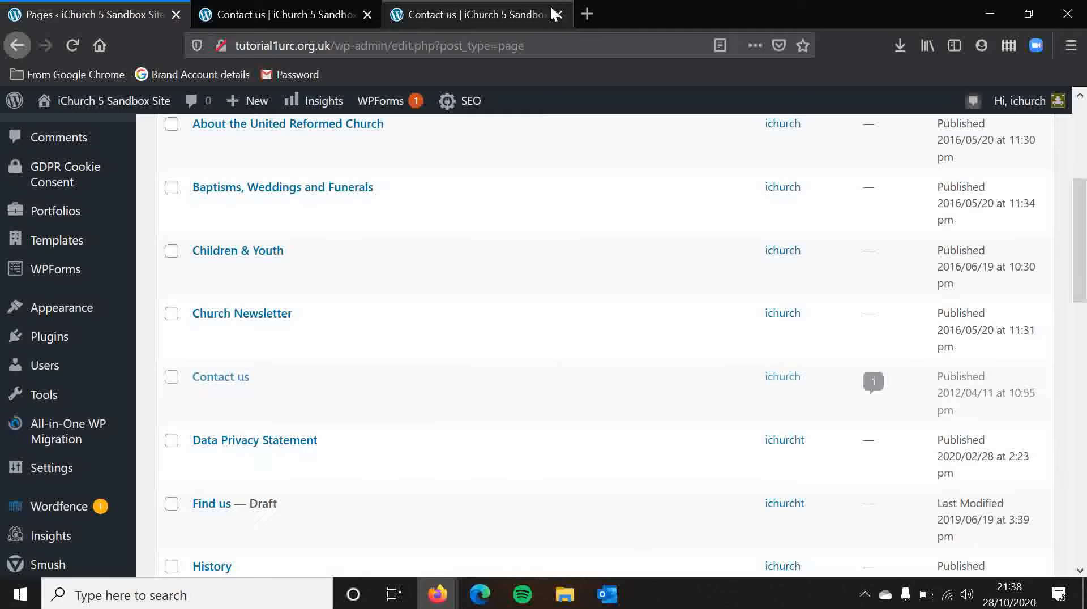
Step: Close the duplicate Contact us tab and reopen Contact us from the site's home page to check its web address
{"action": "left_click", "coordinate": [367, 15]}
{"action": "left_click", "coordinate": [317, 14]}
{"action": "left_click", "coordinate": [82, 321]}
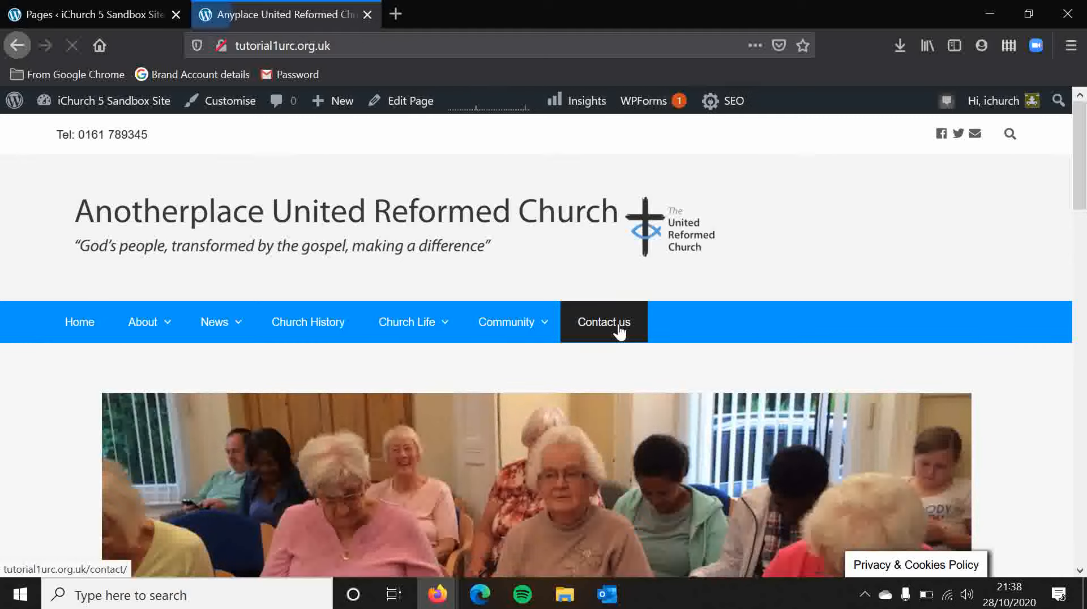
{"action": "left_click", "coordinate": [618, 329]}
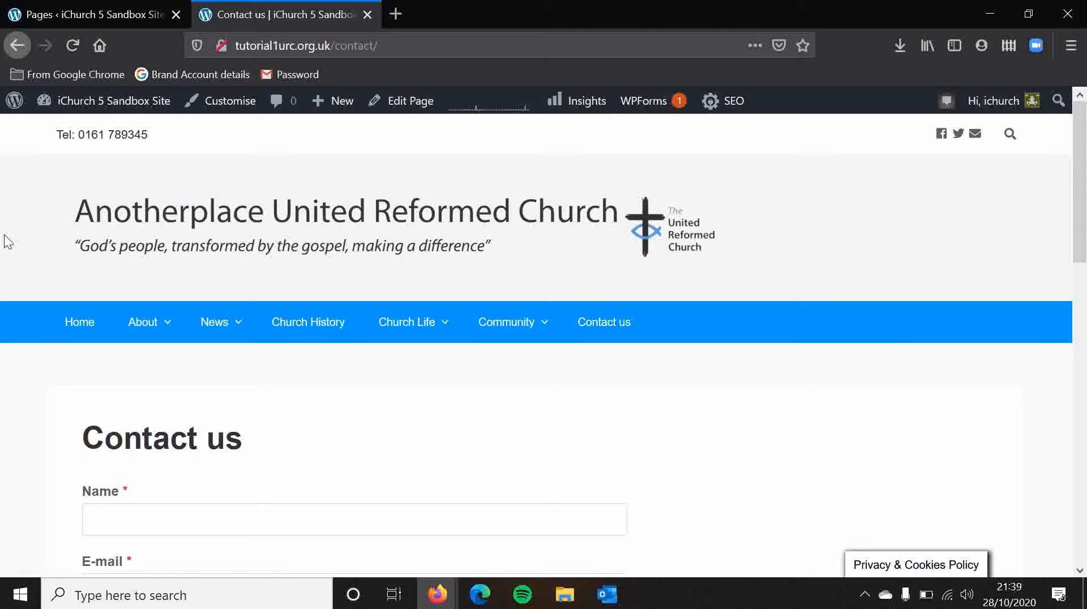
Step: Review the quick-edit settings of the About the United Reformed Church page in the Pages list, and close them without saving
{"action": "left_click", "coordinate": [28, 11]}
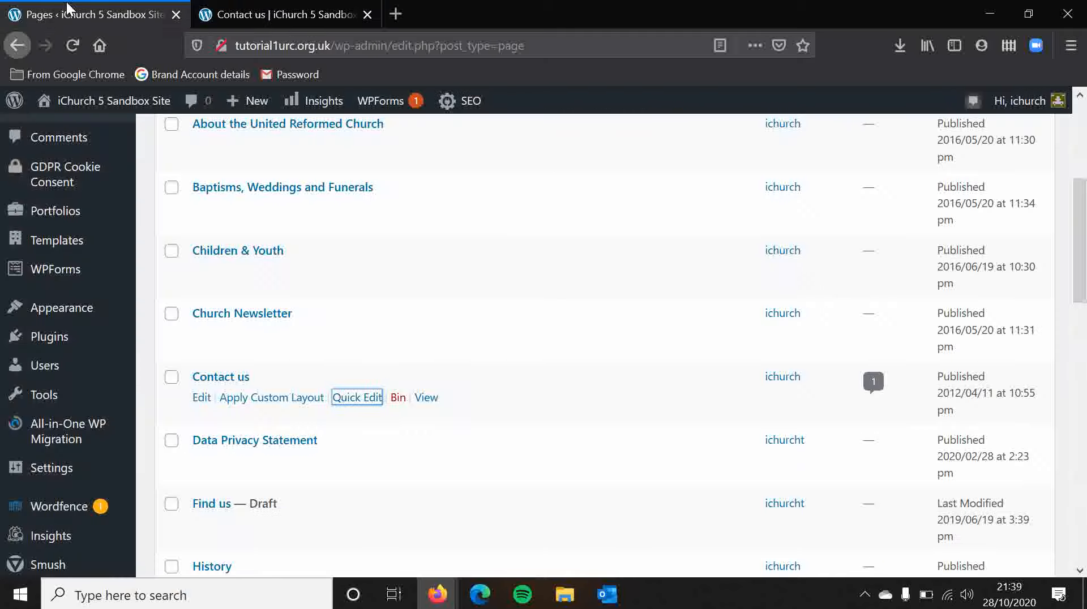
{"action": "left_click", "coordinate": [558, 205]}
{"action": "scroll", "coordinate": [557, 205], "scroll_direction": "up", "scroll_amount": 1}
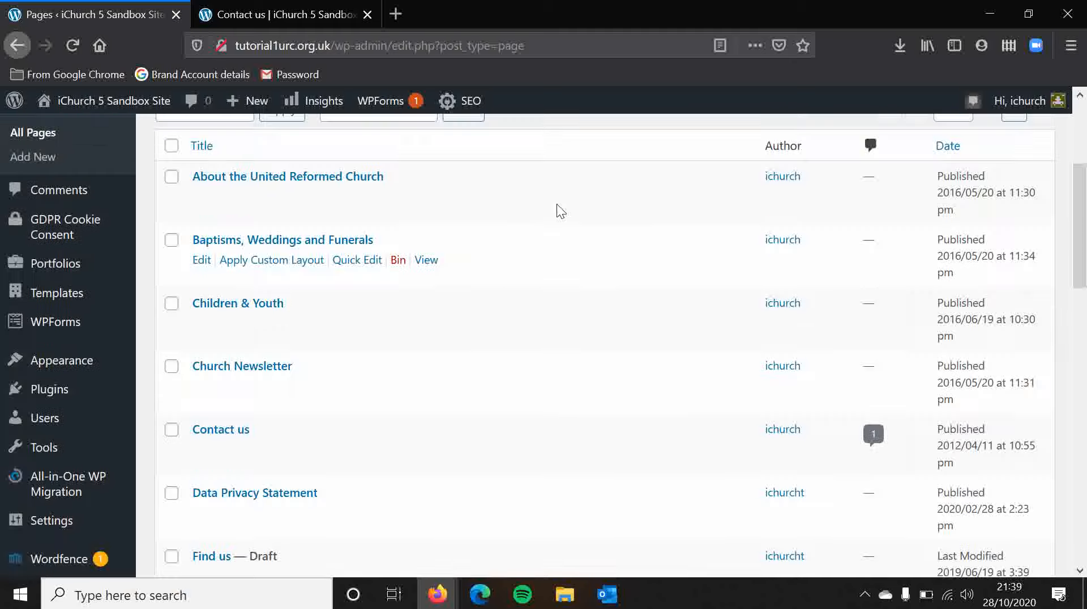
{"action": "scroll", "coordinate": [557, 205], "scroll_direction": "down", "scroll_amount": 1}
{"action": "scroll", "coordinate": [558, 205], "scroll_direction": "up", "scroll_amount": 1}
{"action": "scroll", "coordinate": [556, 204], "scroll_direction": "up", "scroll_amount": 2}
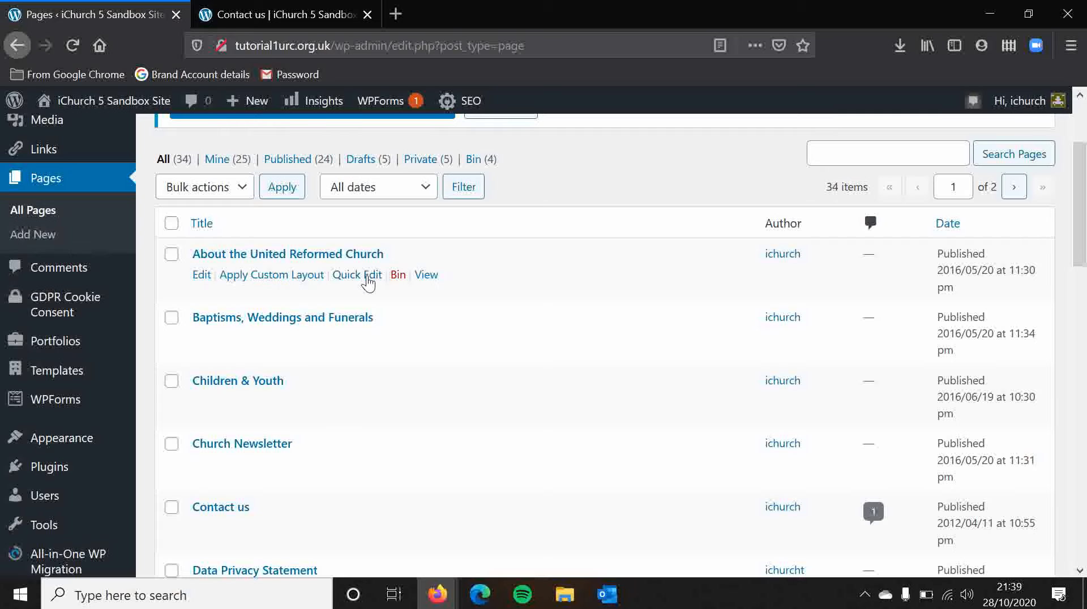
{"action": "left_click", "coordinate": [357, 275]}
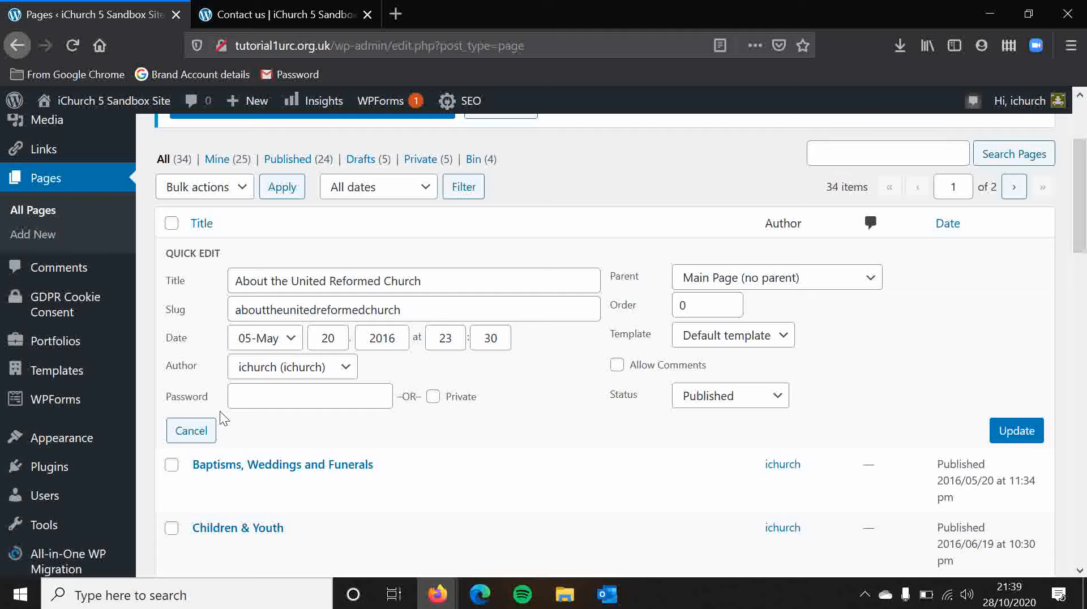
{"action": "left_click", "coordinate": [199, 441]}
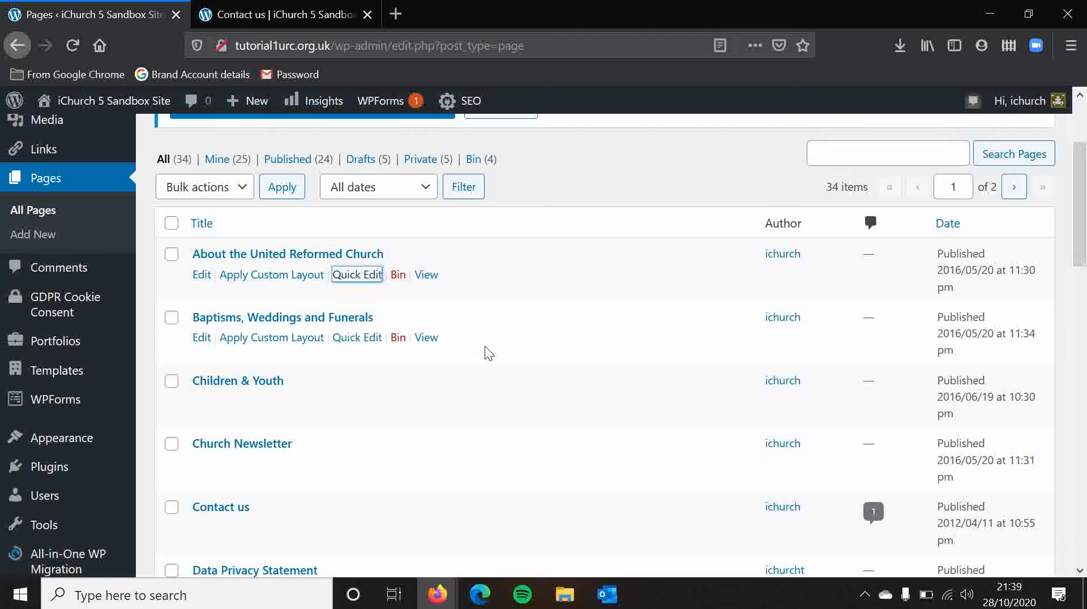
{"action": "left_click", "coordinate": [489, 353]}
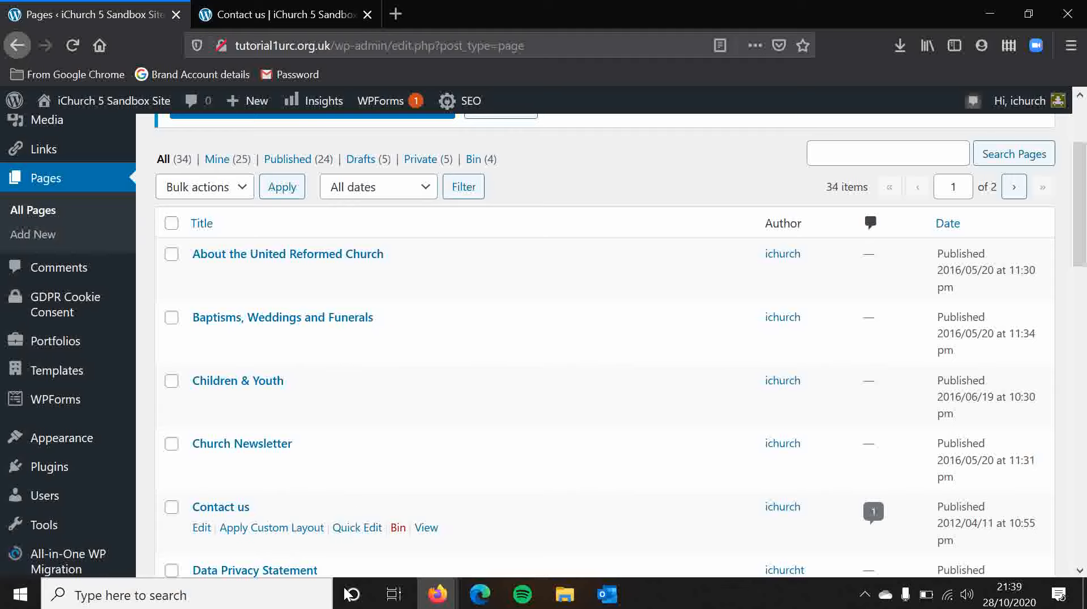
Step: Set the Contact us page's parent to Baptisms, Weddings and Funerals, update it and reload the Pages list
{"action": "left_click", "coordinate": [357, 529]}
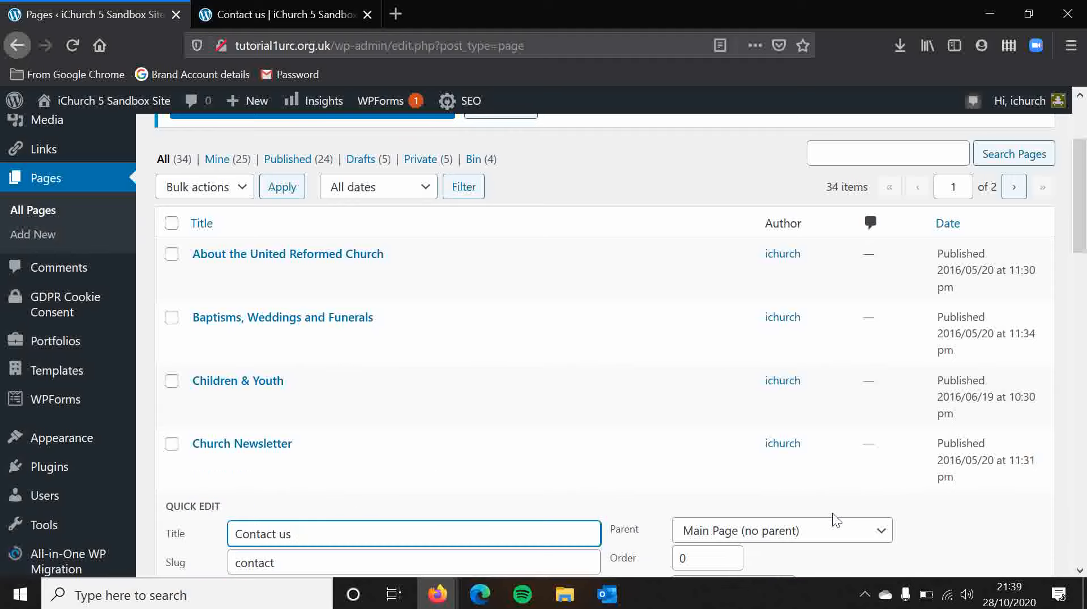
{"action": "left_click", "coordinate": [827, 527]}
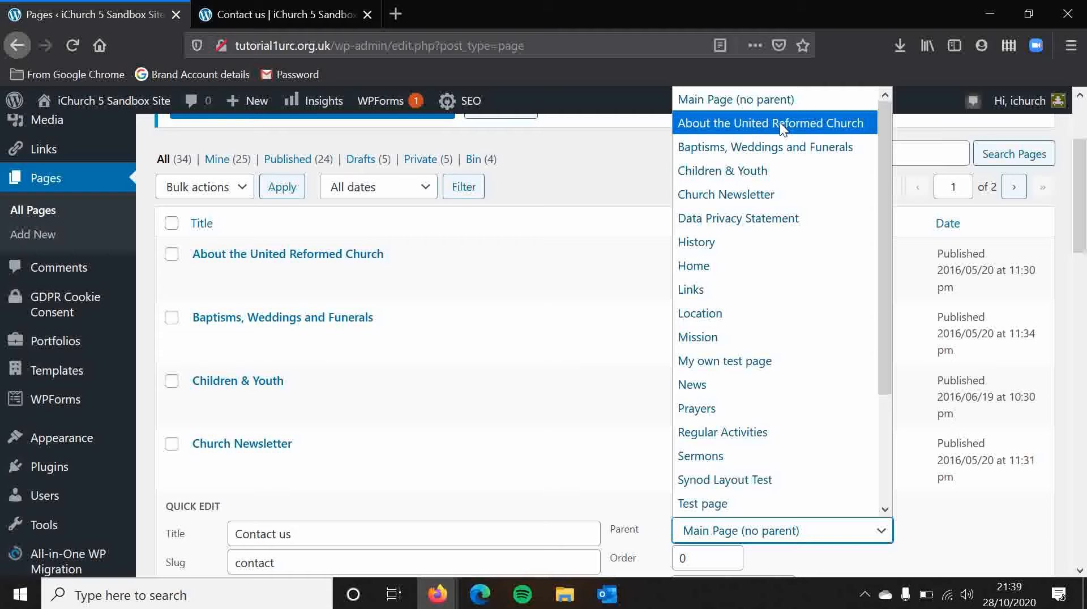
{"action": "left_click", "coordinate": [783, 146]}
{"action": "scroll", "coordinate": [783, 146], "scroll_direction": "down", "scroll_amount": 4}
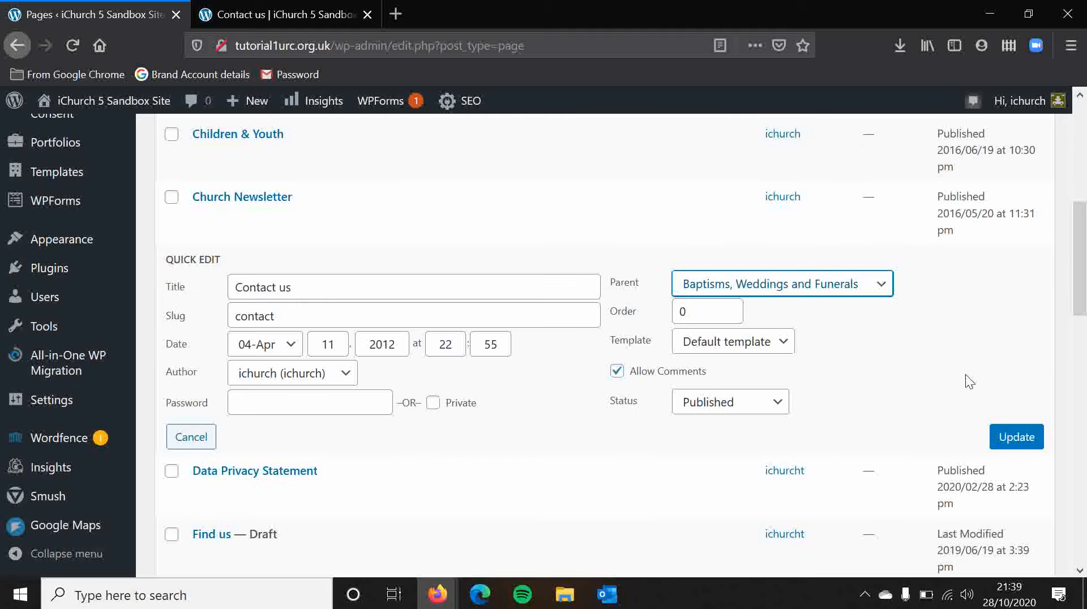
{"action": "left_click", "coordinate": [1021, 444]}
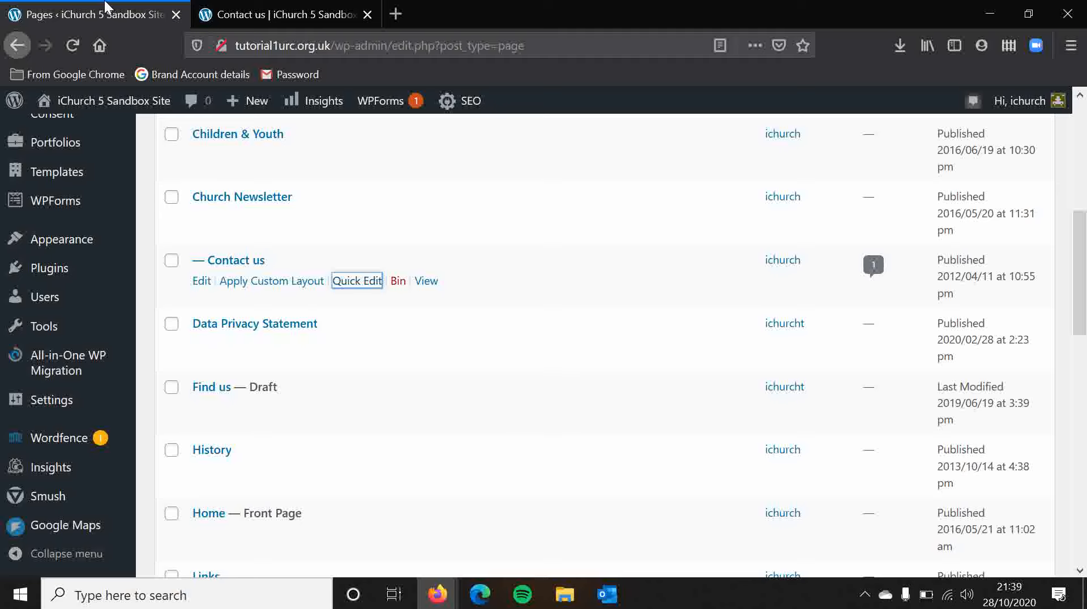
{"action": "left_click", "coordinate": [79, 40]}
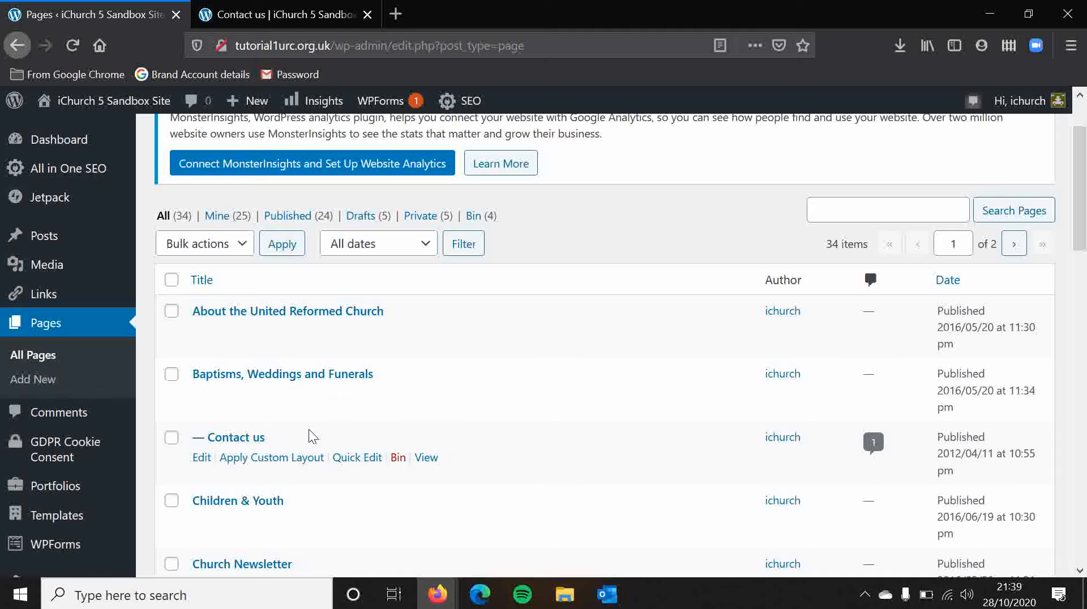
Step: Reload the site's home page and open Contact us to check the parent page in its web address
{"action": "left_click", "coordinate": [214, 10]}
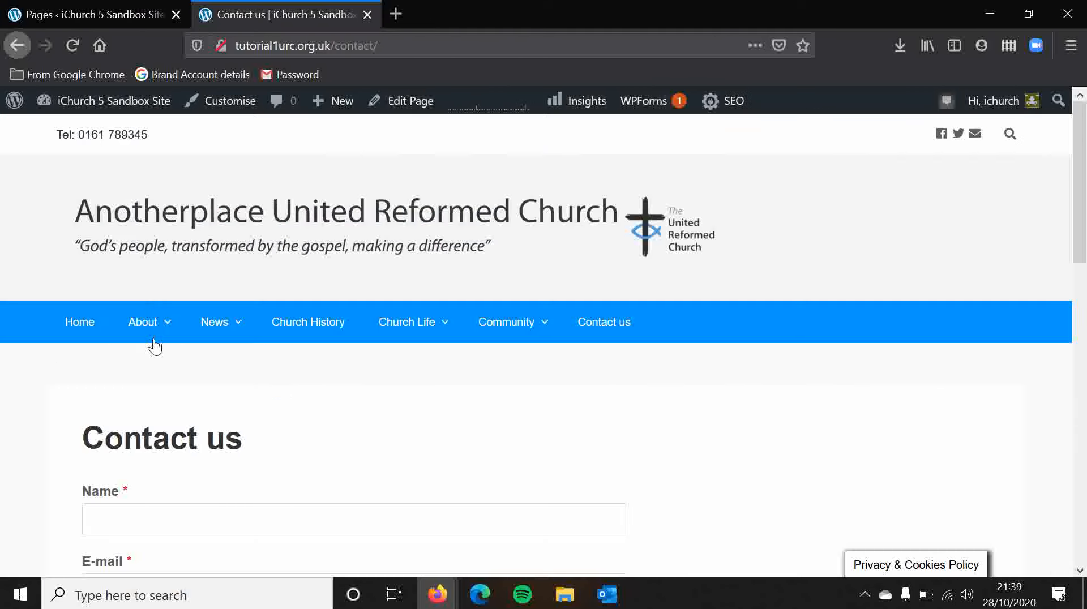
{"action": "left_click", "coordinate": [80, 334]}
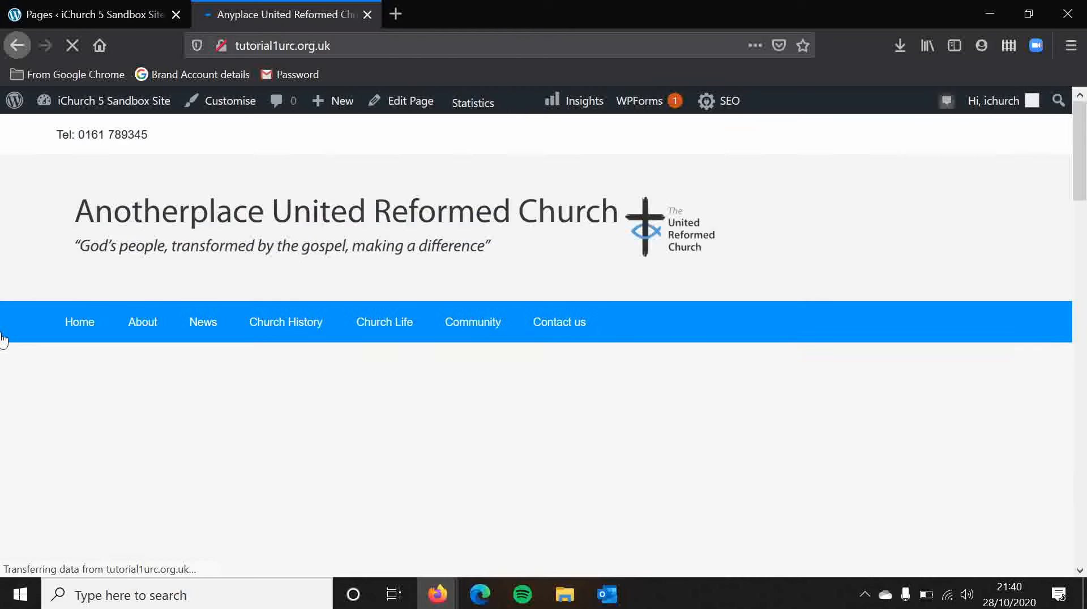
{"action": "left_click", "coordinate": [606, 331]}
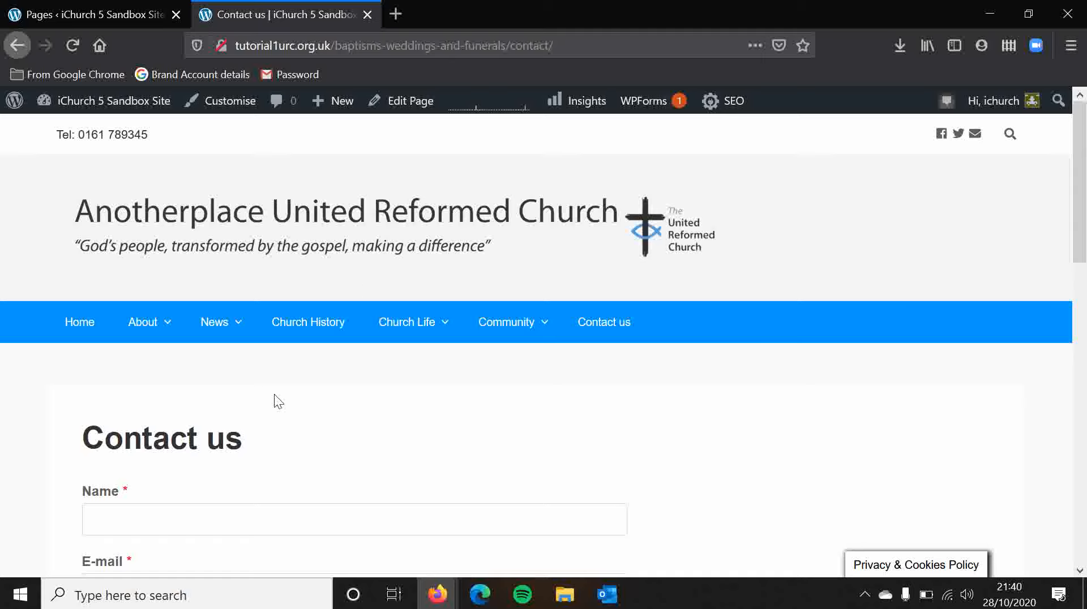
Step: Review the entries under About in the live site's navigation
{"action": "mouse_move", "coordinate": [151, 331]}
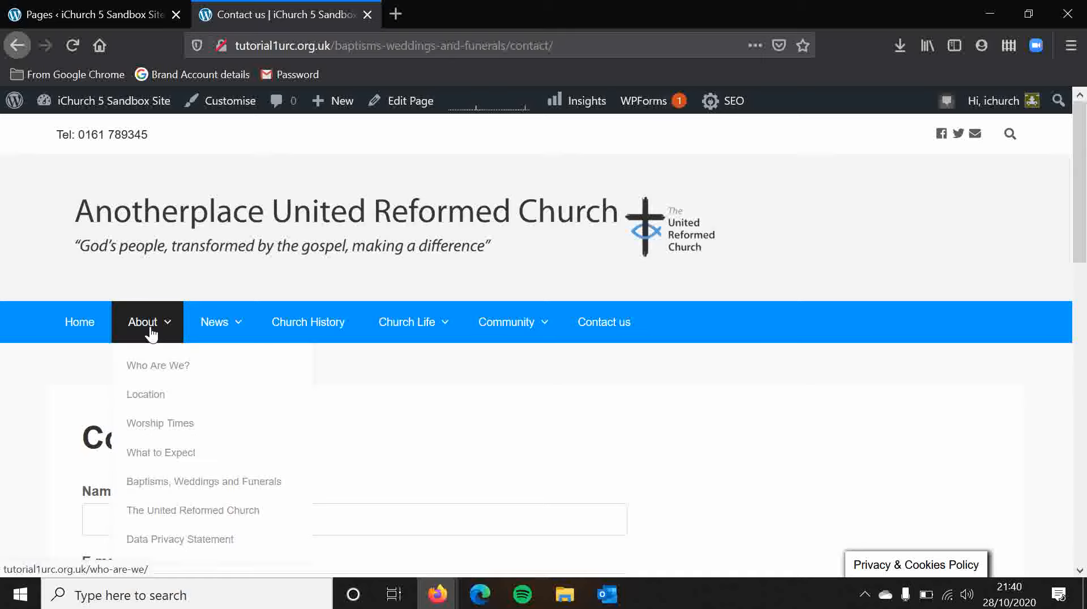
{"action": "scroll", "coordinate": [151, 331], "scroll_direction": "down", "scroll_amount": 1}
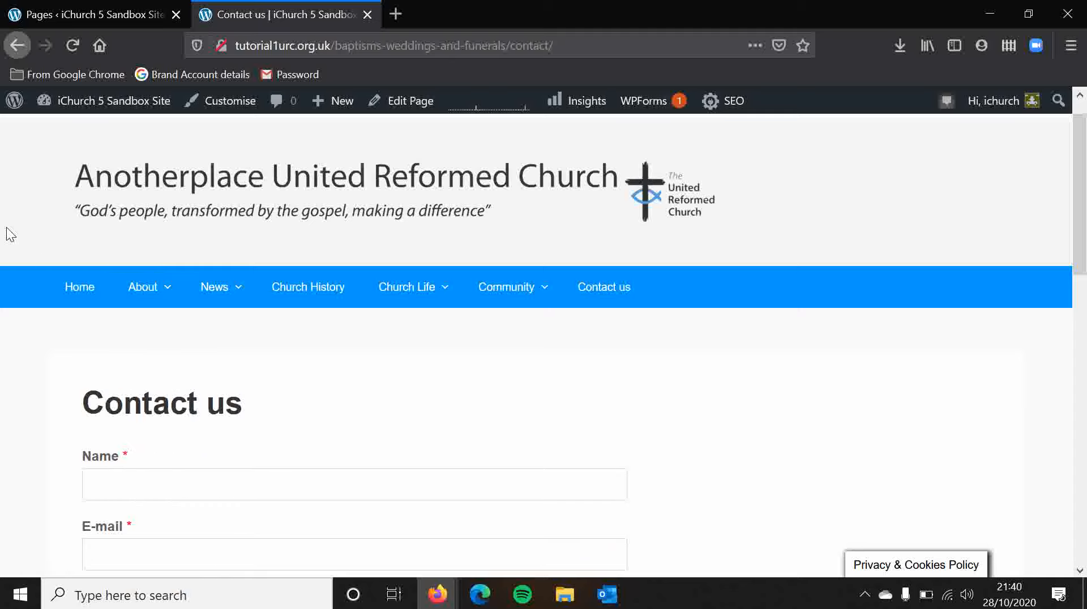
{"action": "scroll", "coordinate": [10, 234], "scroll_direction": "up", "scroll_amount": 1}
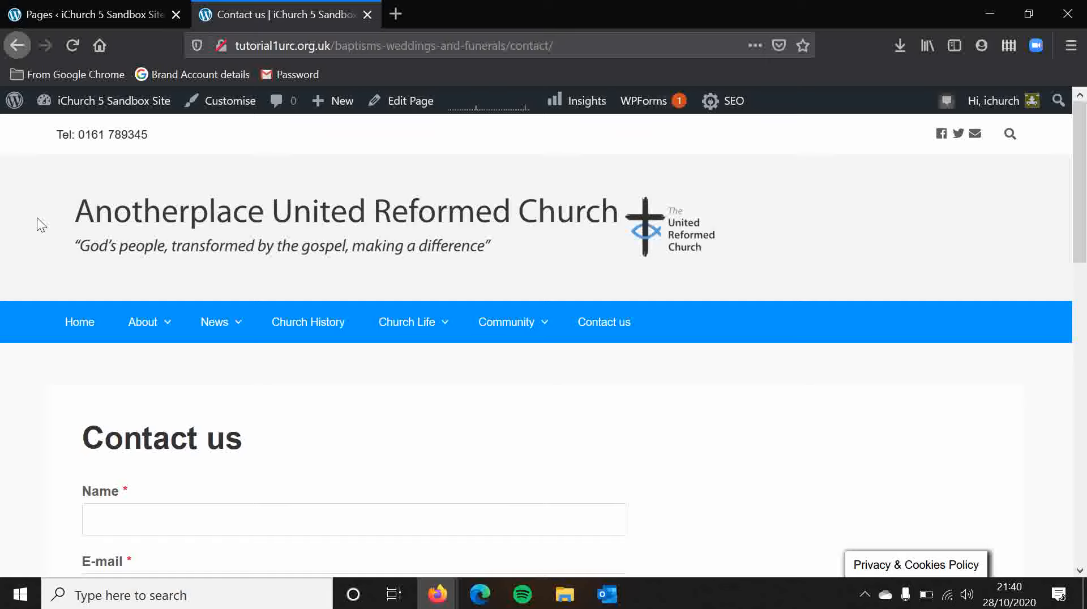
Step: Add a new page titled About from the Pages list and publish it
{"action": "left_click", "coordinate": [68, 9]}
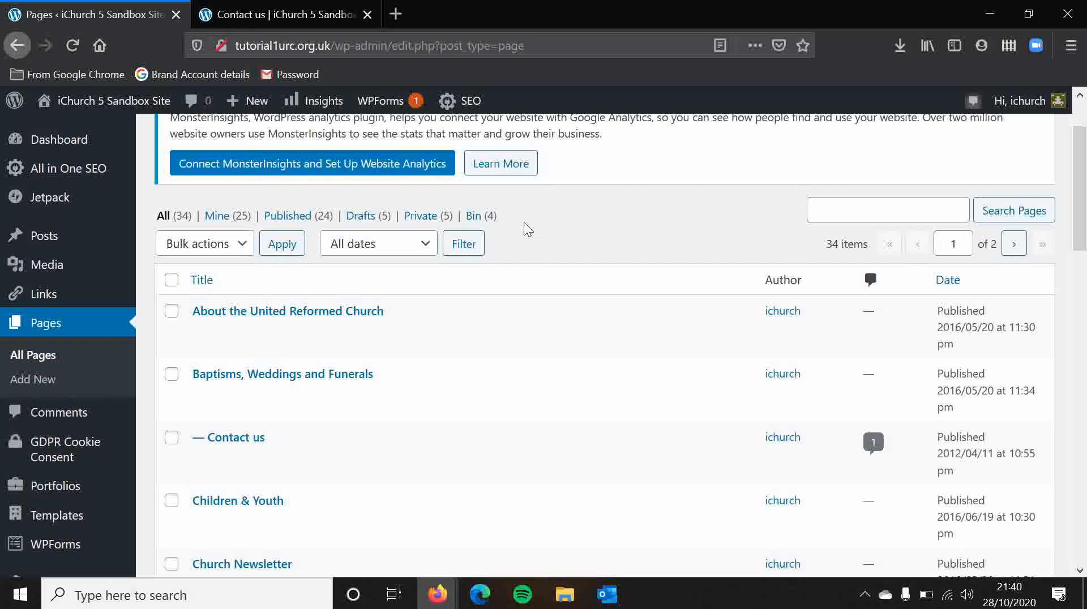
{"action": "scroll", "coordinate": [524, 222], "scroll_direction": "up", "scroll_amount": 1}
{"action": "scroll", "coordinate": [478, 152], "scroll_direction": "down", "scroll_amount": 2}
{"action": "scroll", "coordinate": [481, 158], "scroll_direction": "up", "scroll_amount": 3}
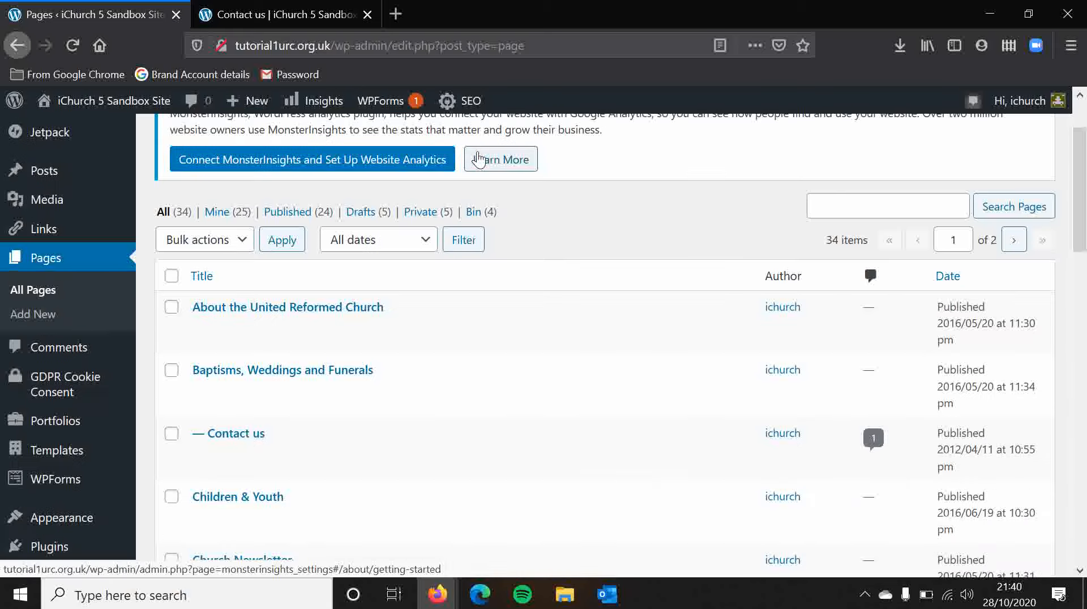
{"action": "left_click", "coordinate": [240, 146]}
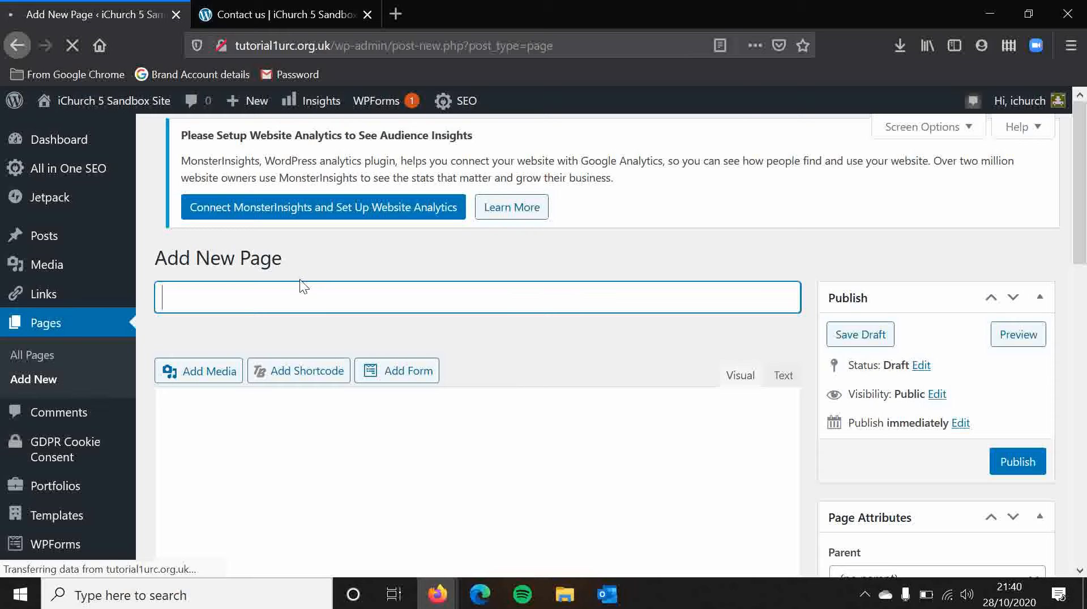
{"action": "type", "text": "About"}
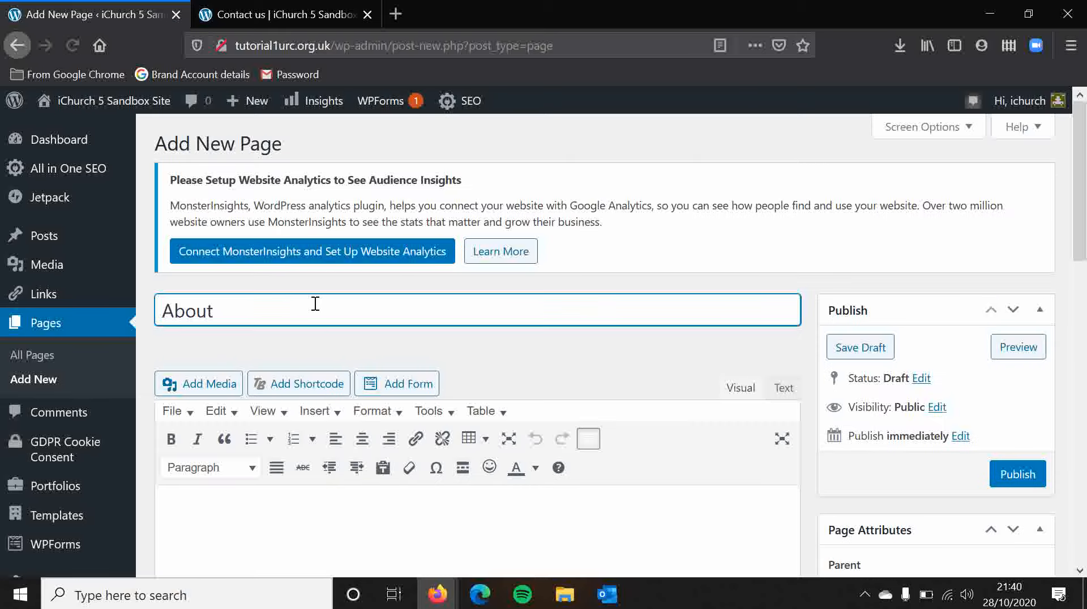
{"action": "scroll", "coordinate": [575, 372], "scroll_direction": "down", "scroll_amount": 2}
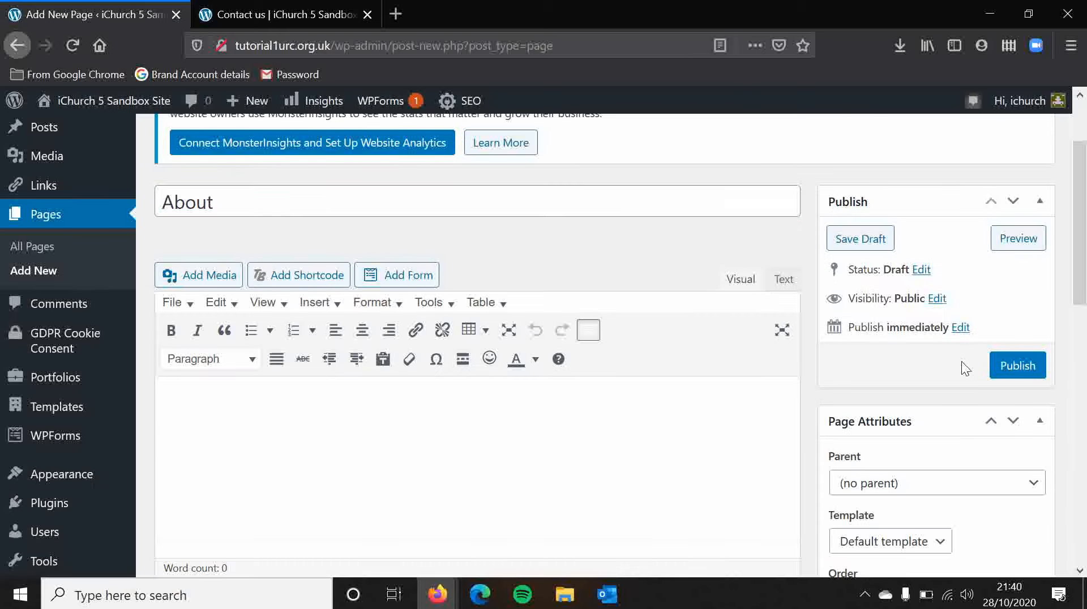
{"action": "left_click", "coordinate": [1018, 367]}
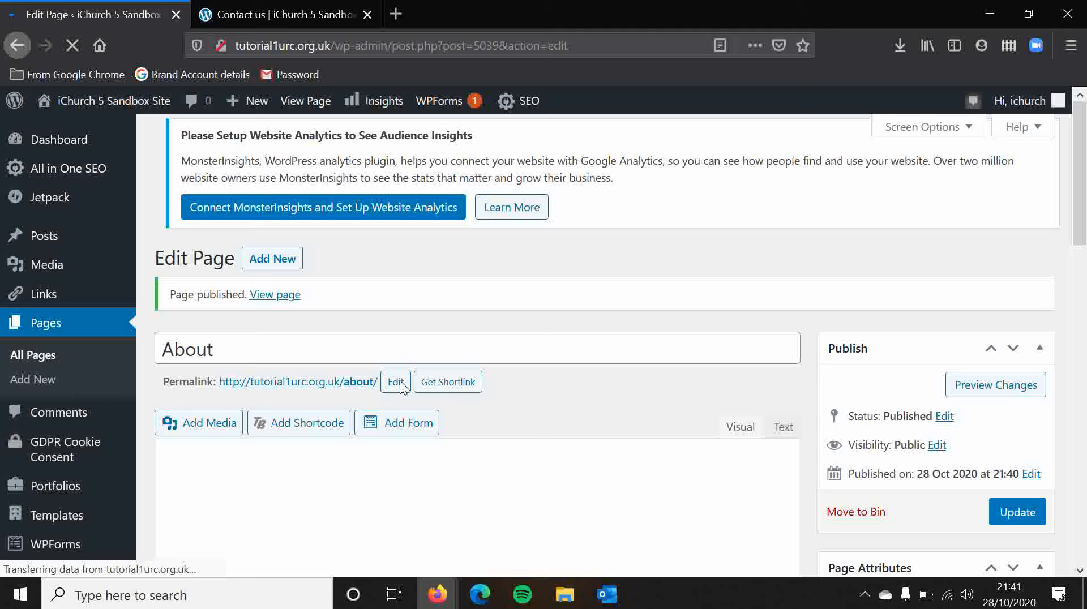
Step: Check the new About page's permalink and open its slug for editing, keeping it as about
{"action": "double_click", "coordinate": [188, 385]}
{"action": "left_click", "coordinate": [214, 389]}
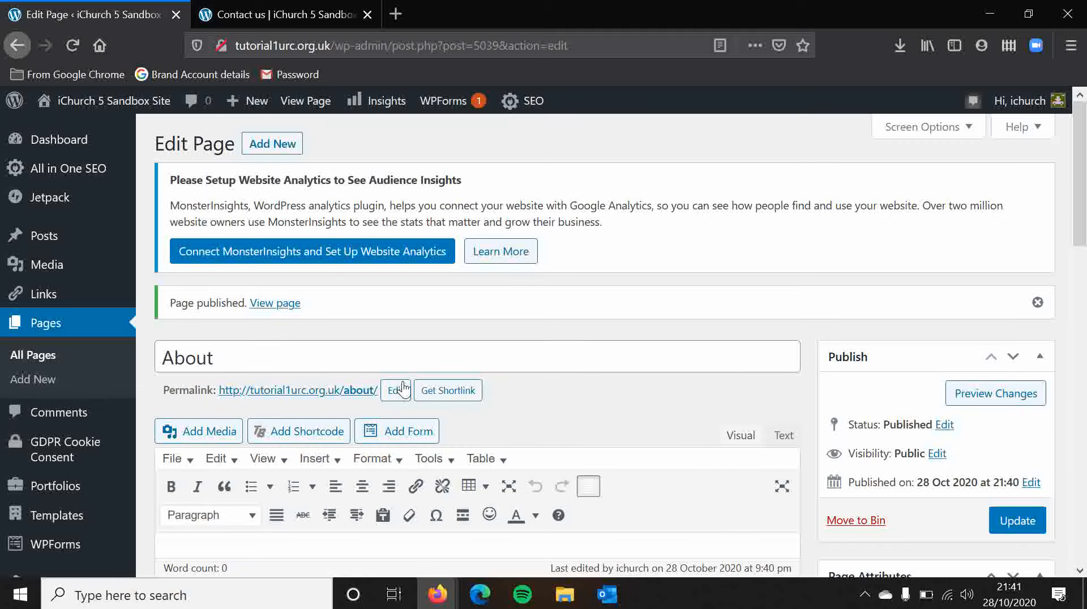
{"action": "left_click", "coordinate": [403, 399]}
{"action": "left_click_drag", "start_coordinate": [411, 394], "coordinate": [515, 399]}
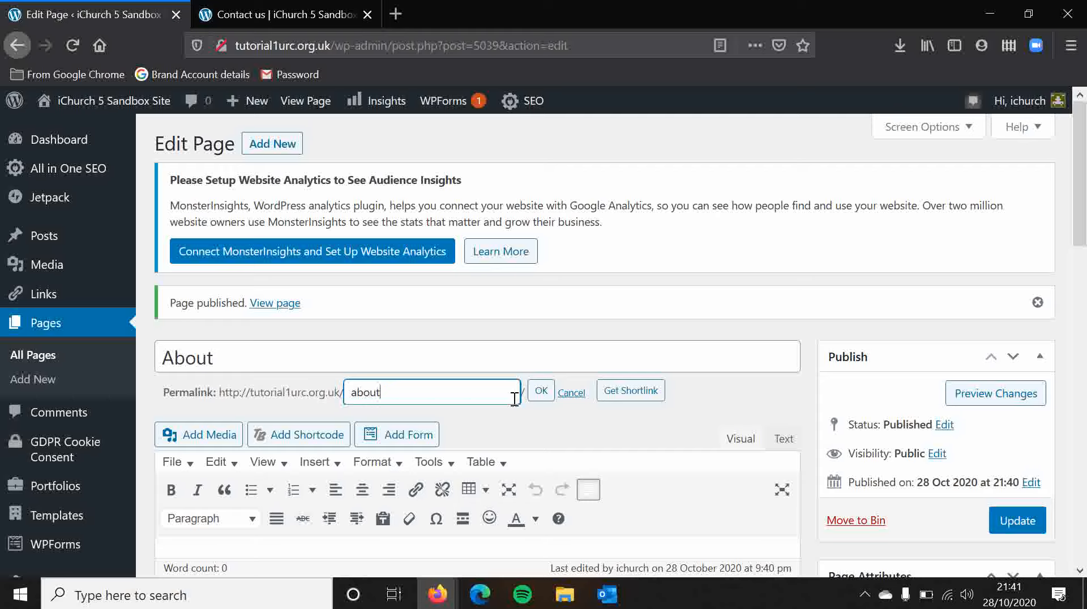
{"action": "left_click", "coordinate": [538, 425]}
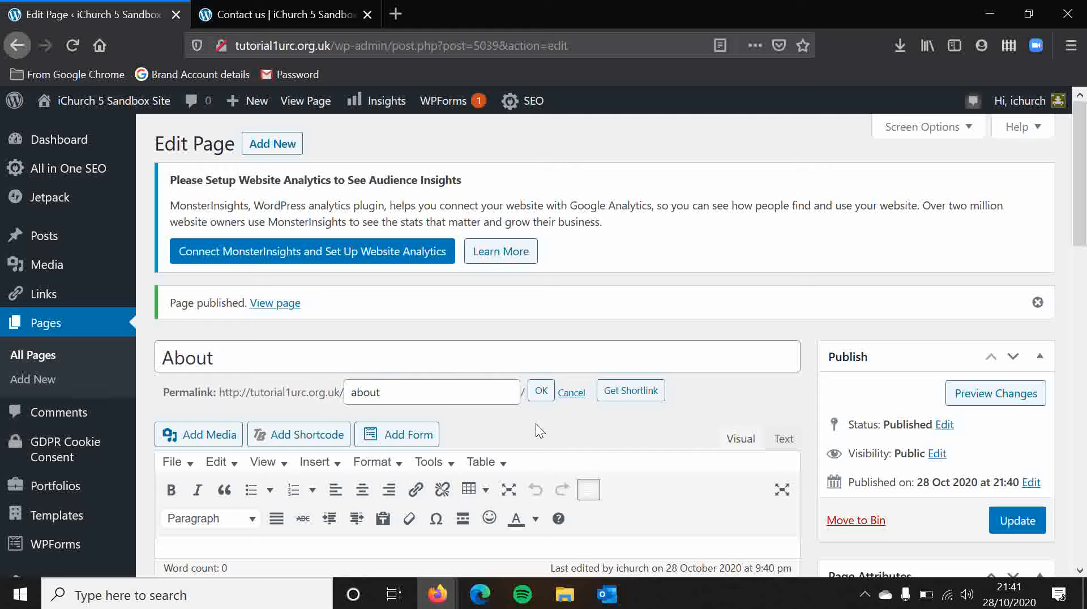
Step: Set the Location page's parent to About in the Pages list, update it and reload the list
{"action": "left_click", "coordinate": [35, 357]}
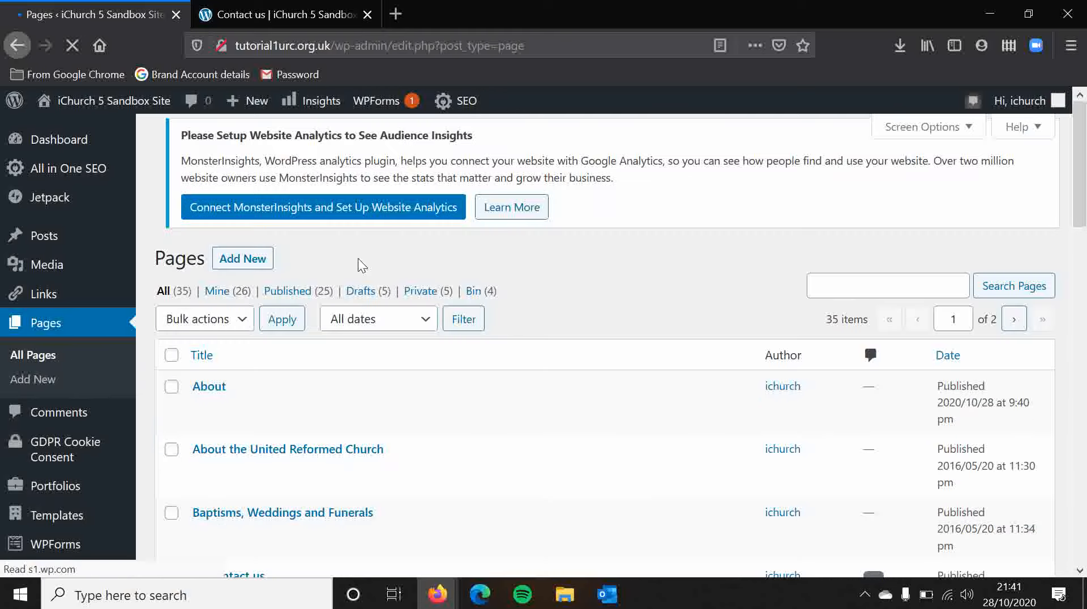
{"action": "scroll", "coordinate": [630, 339], "scroll_direction": "down", "scroll_amount": 3}
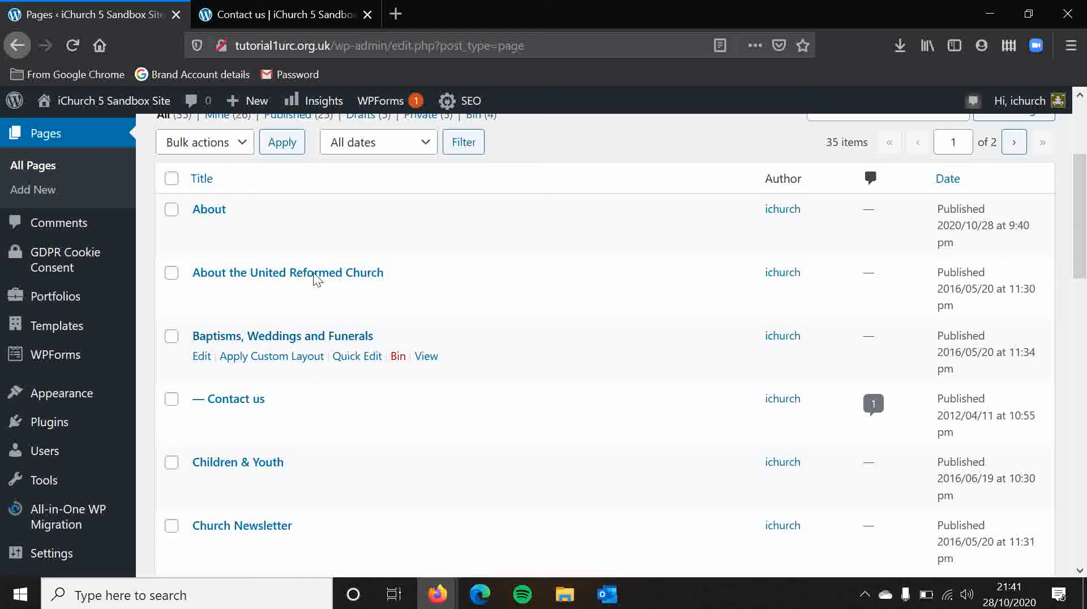
{"action": "scroll", "coordinate": [495, 354], "scroll_direction": "down", "scroll_amount": 8}
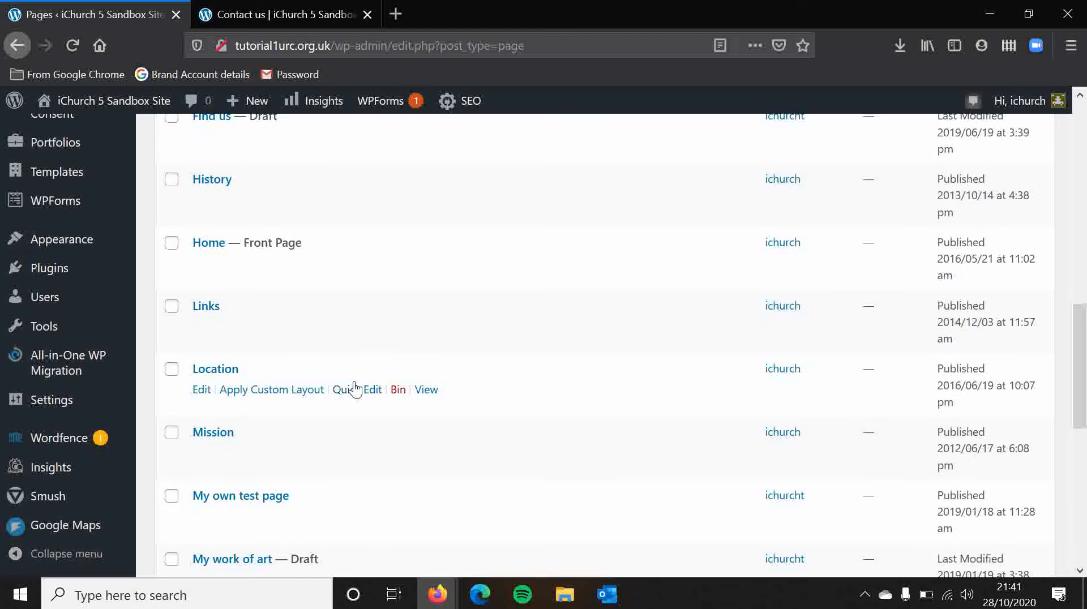
{"action": "left_click", "coordinate": [363, 390]}
{"action": "left_click", "coordinate": [822, 394]}
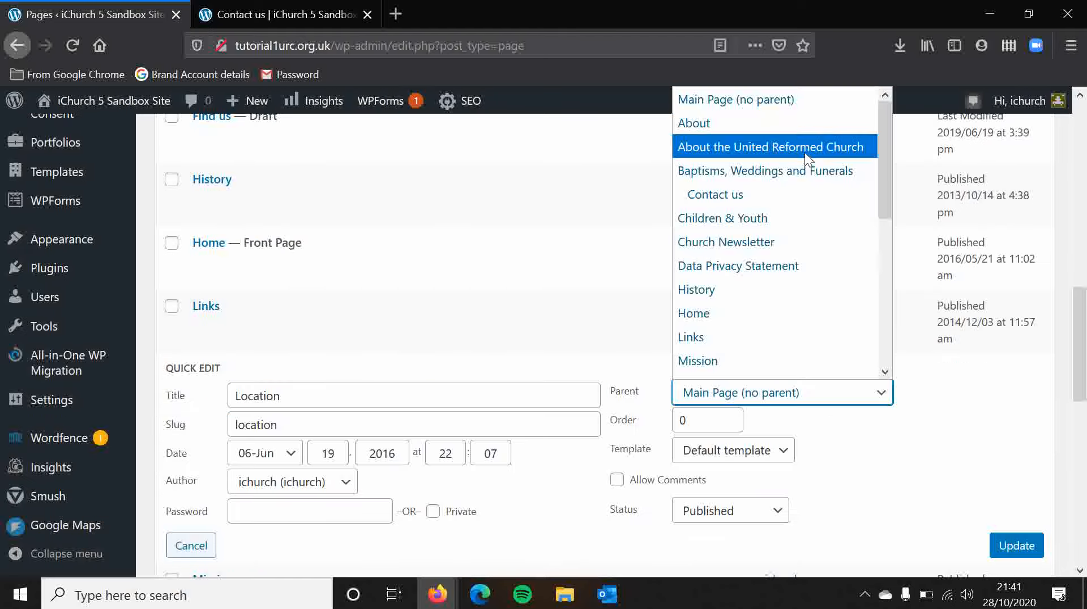
{"action": "left_click", "coordinate": [780, 122]}
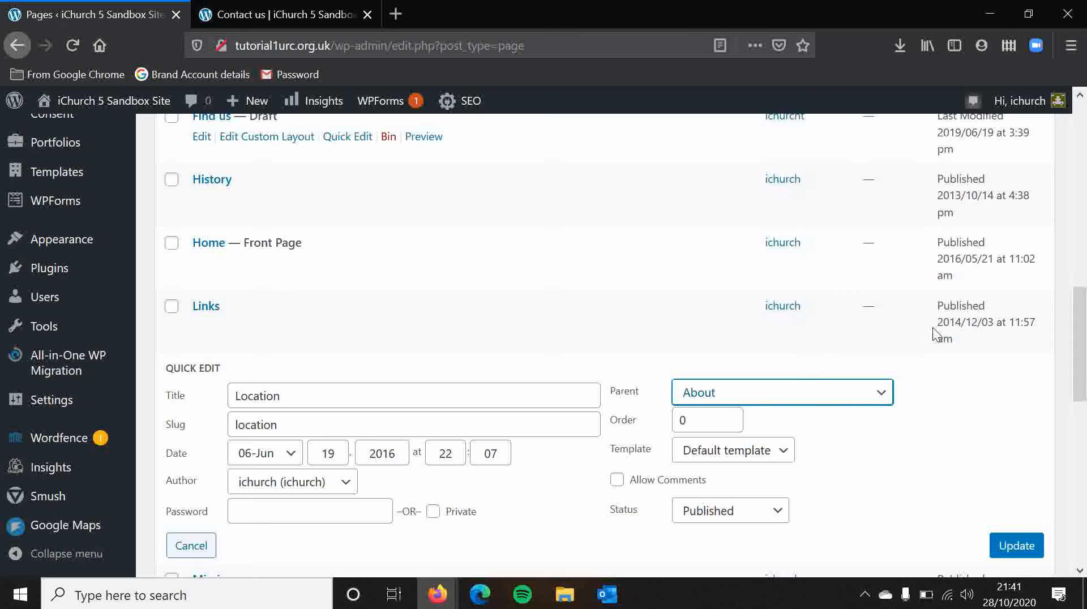
{"action": "left_click", "coordinate": [1017, 546]}
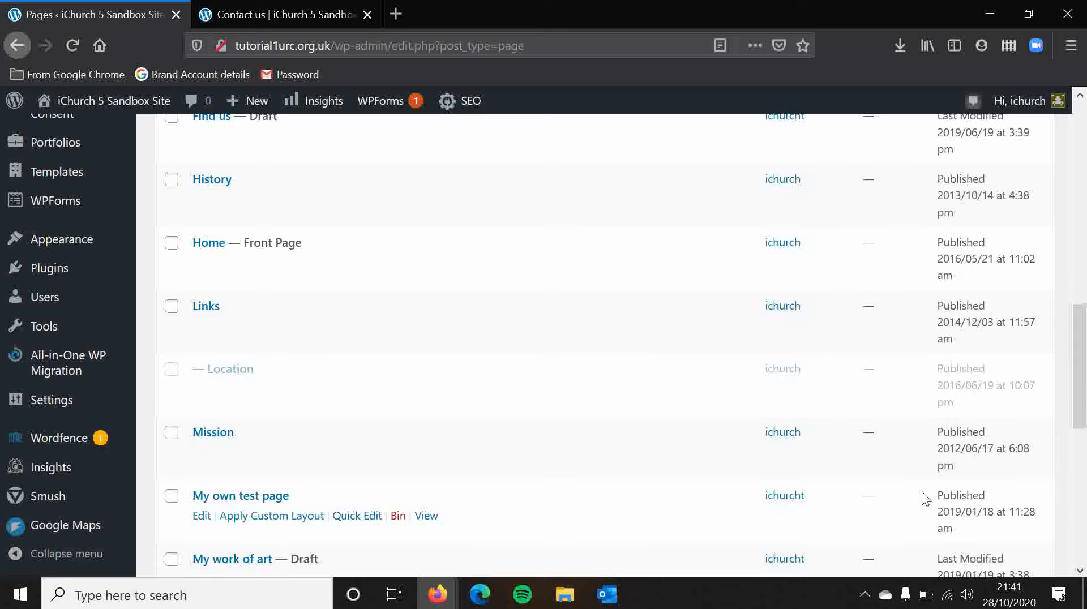
{"action": "left_click", "coordinate": [70, 49]}
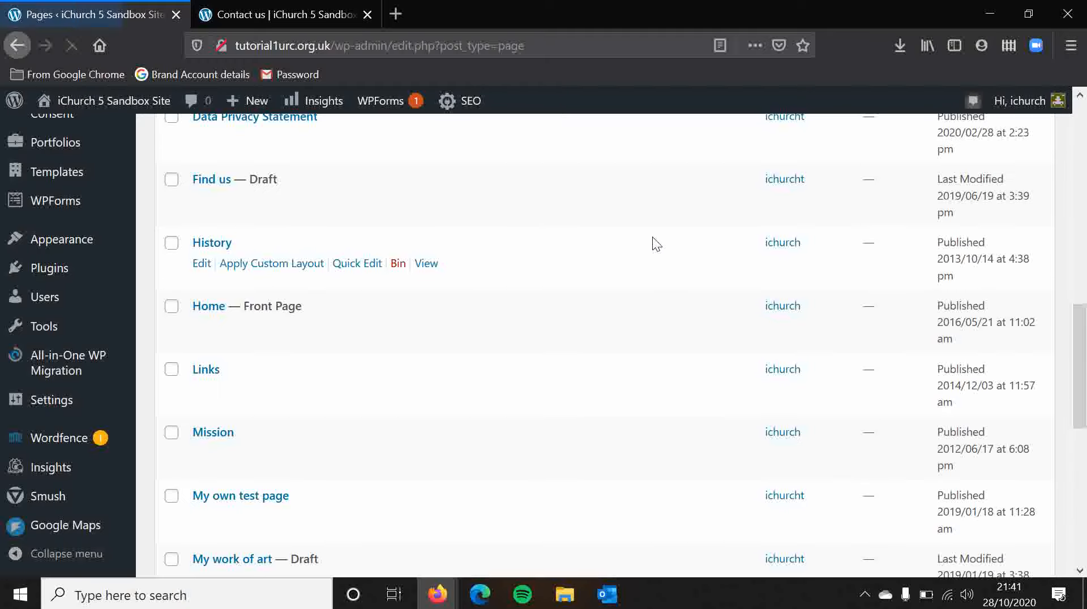
{"action": "scroll", "coordinate": [695, 306], "scroll_direction": "down", "scroll_amount": 3}
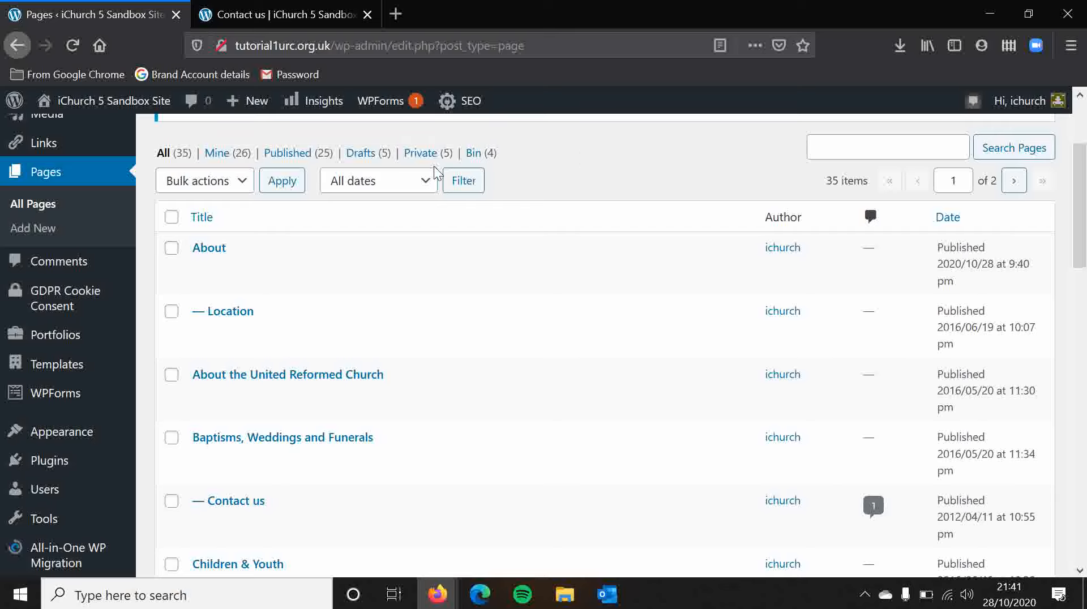
Step: Open the Location page from the live site's About entries and check the parent page in its web address
{"action": "left_click", "coordinate": [254, 13]}
{"action": "mouse_move", "coordinate": [136, 334]}
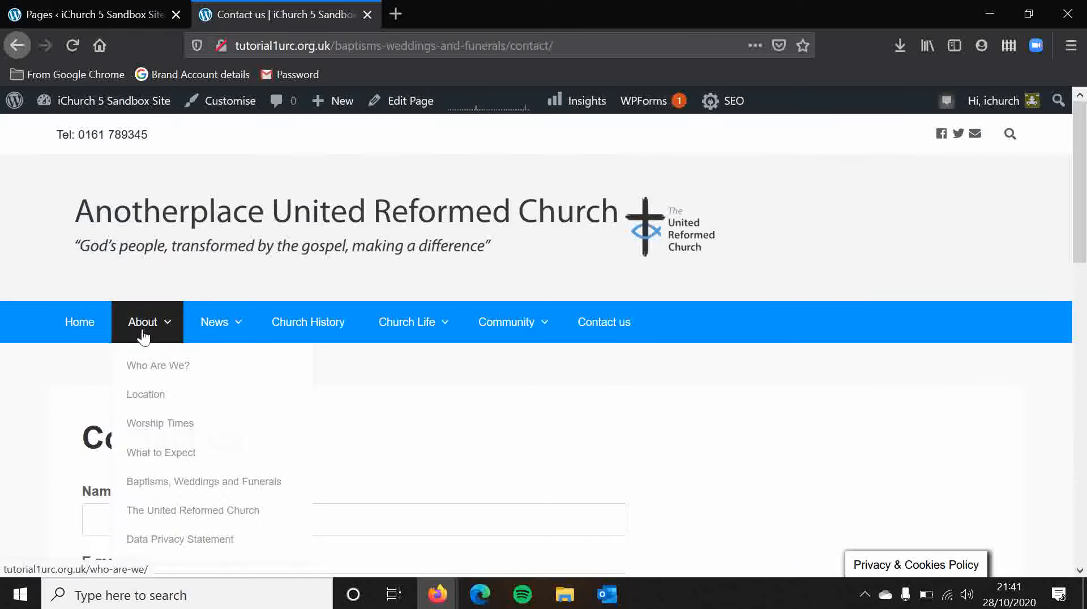
{"action": "left_click", "coordinate": [149, 403]}
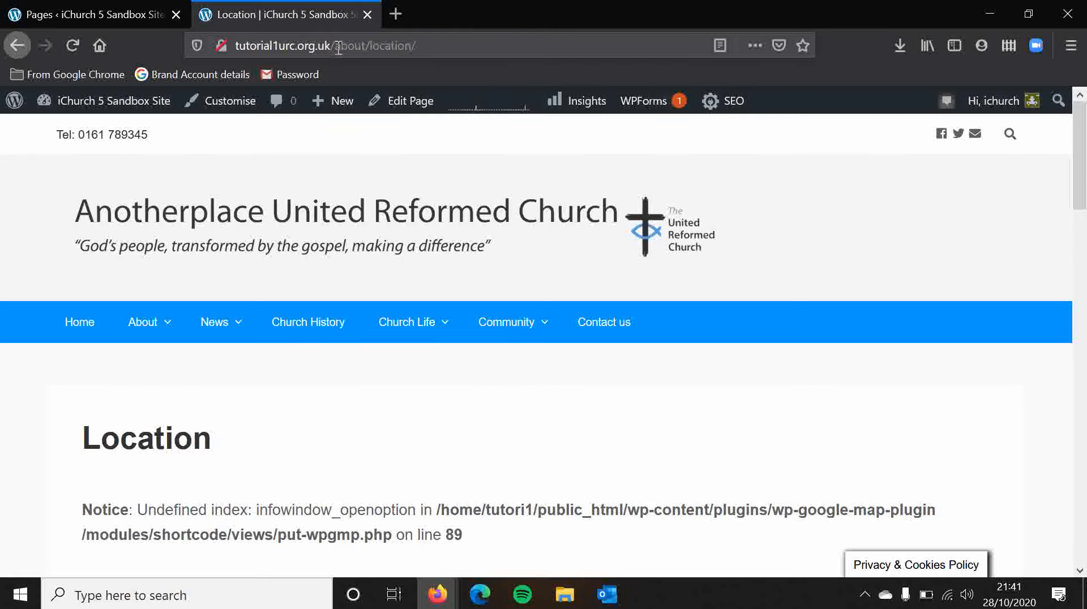
{"action": "left_click_drag", "start_coordinate": [339, 48], "coordinate": [372, 48]}
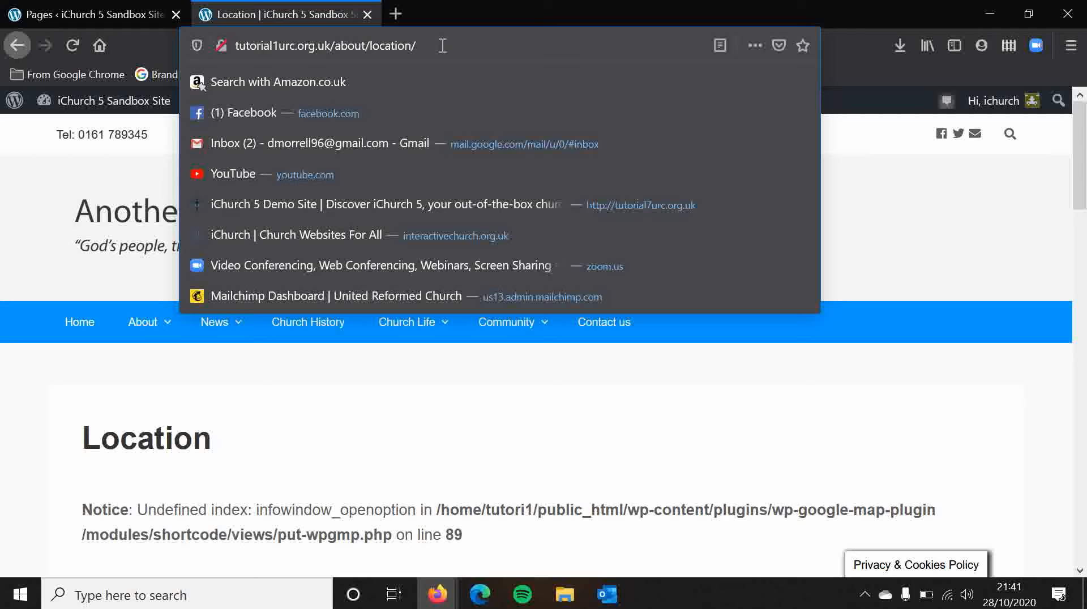
{"action": "left_click", "coordinate": [23, 389]}
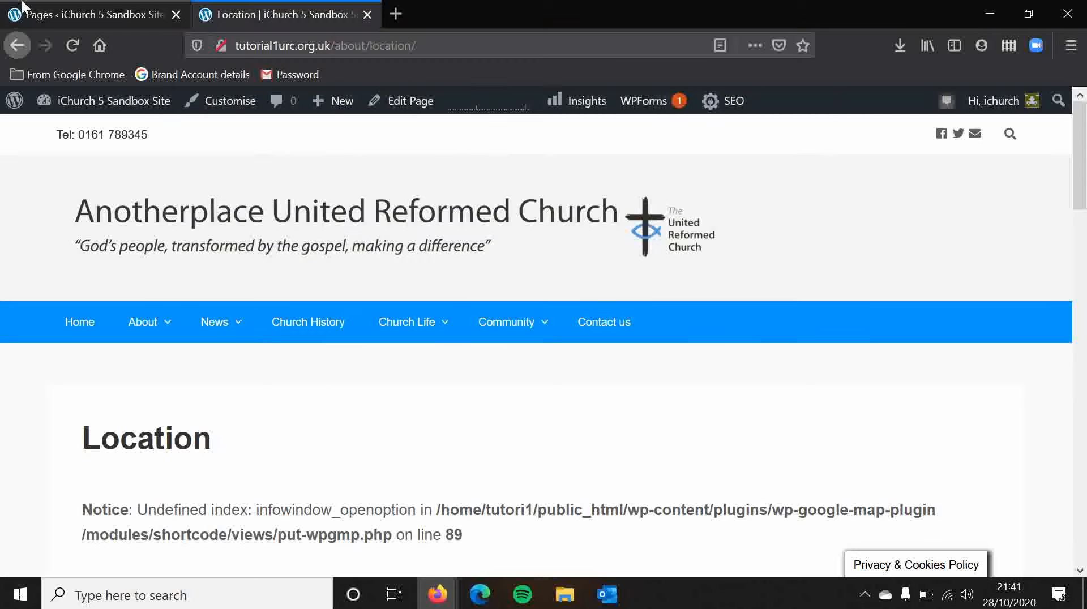
Step: Try Location as the parent of the About the United Reformed Church page, and close its quick edit without saving
{"action": "left_click", "coordinate": [85, 15]}
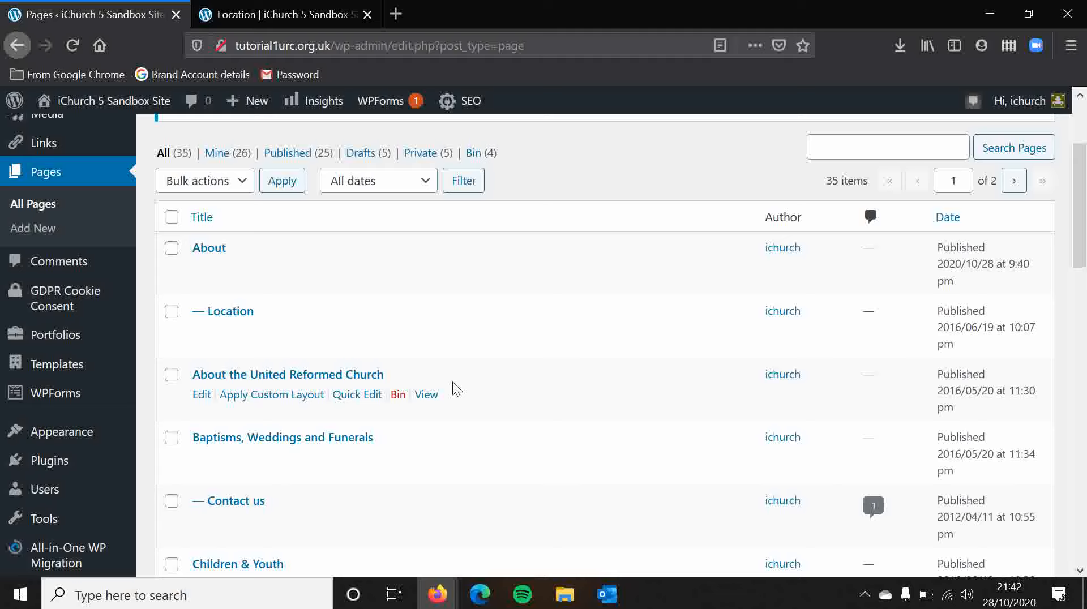
{"action": "left_click", "coordinate": [342, 401]}
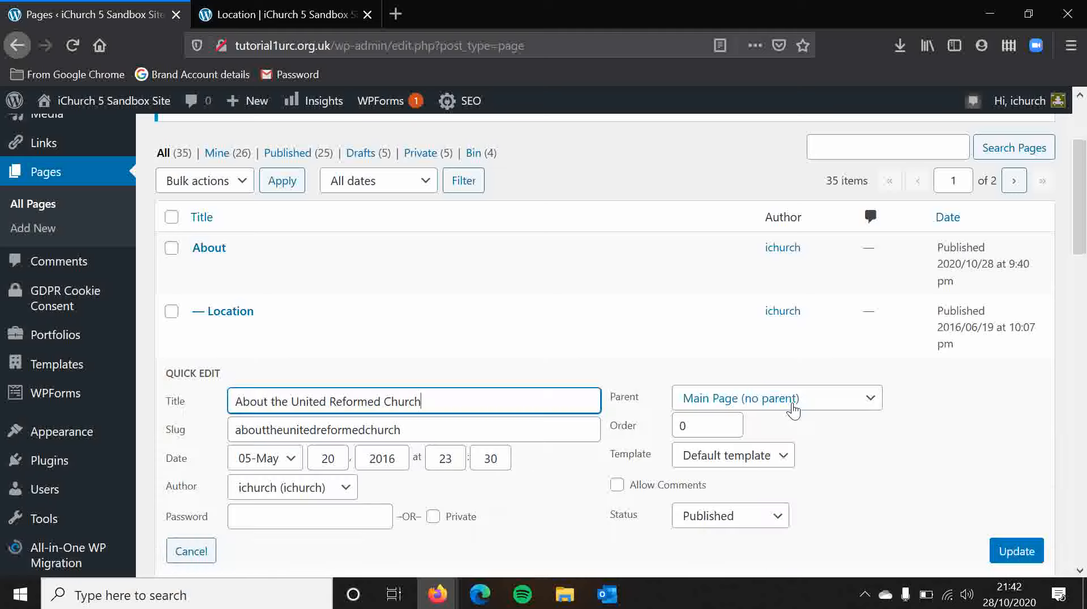
{"action": "left_click", "coordinate": [794, 409]}
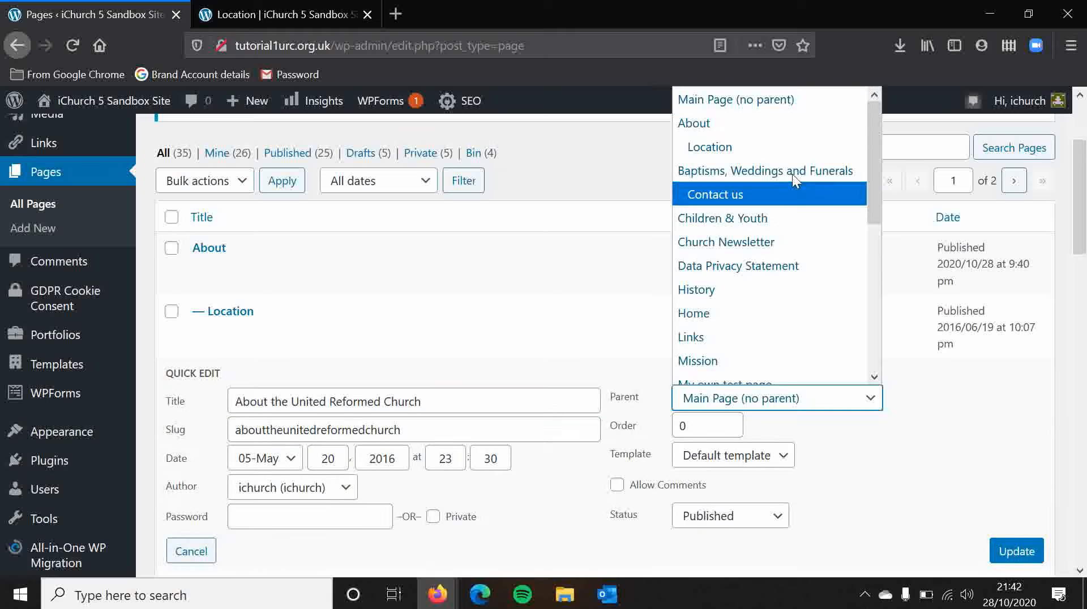
{"action": "left_click", "coordinate": [778, 147]}
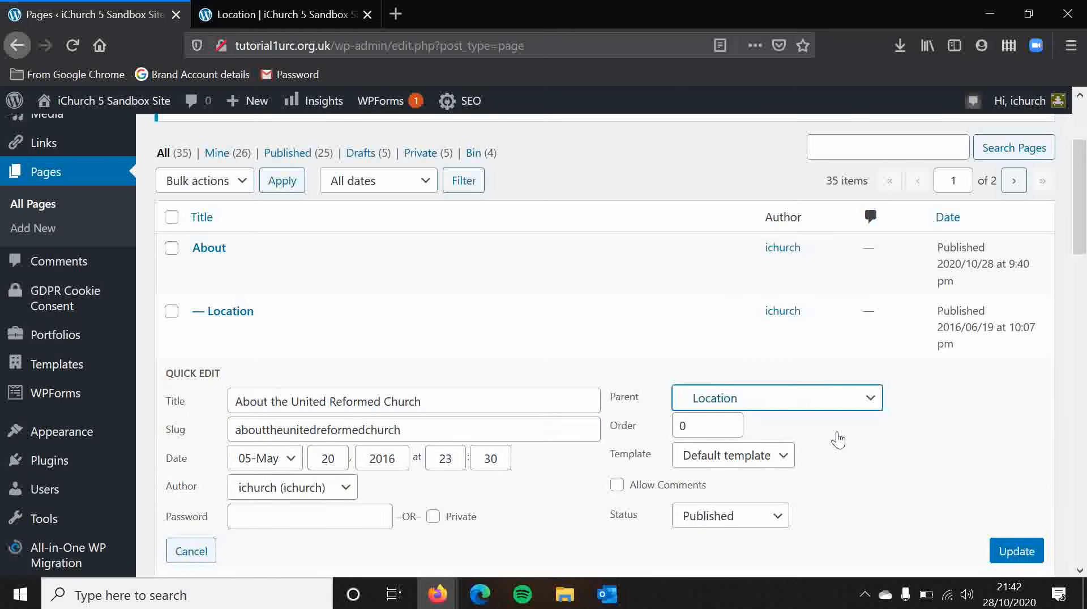
{"action": "key", "text": "Tab"}
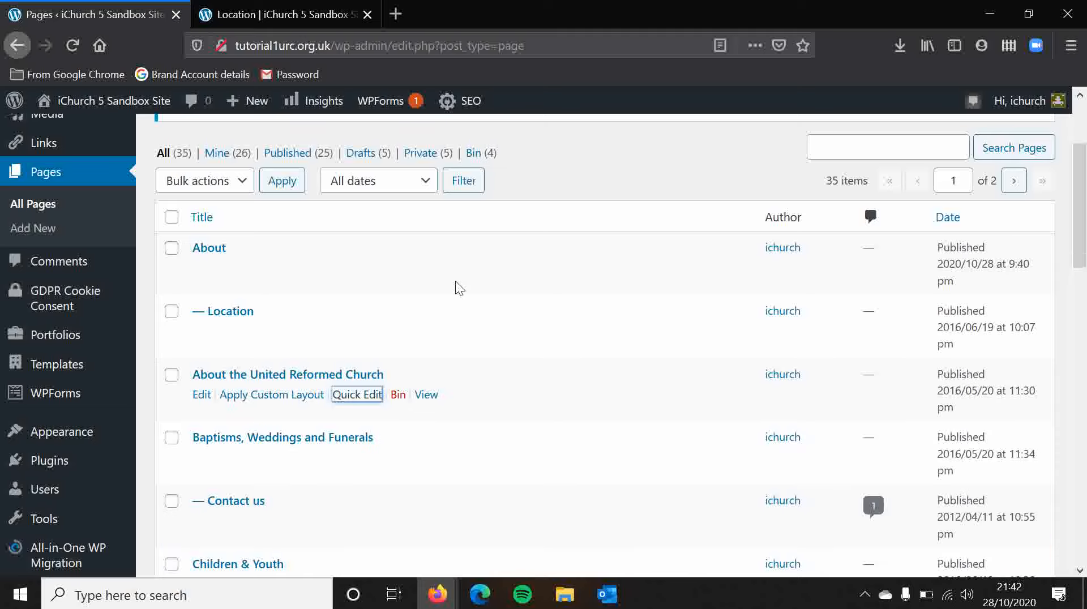
Step: Review where the site's menus are managed, recheck the live Location page's web address and return to the Pages list
{"action": "left_click", "coordinate": [559, 136]}
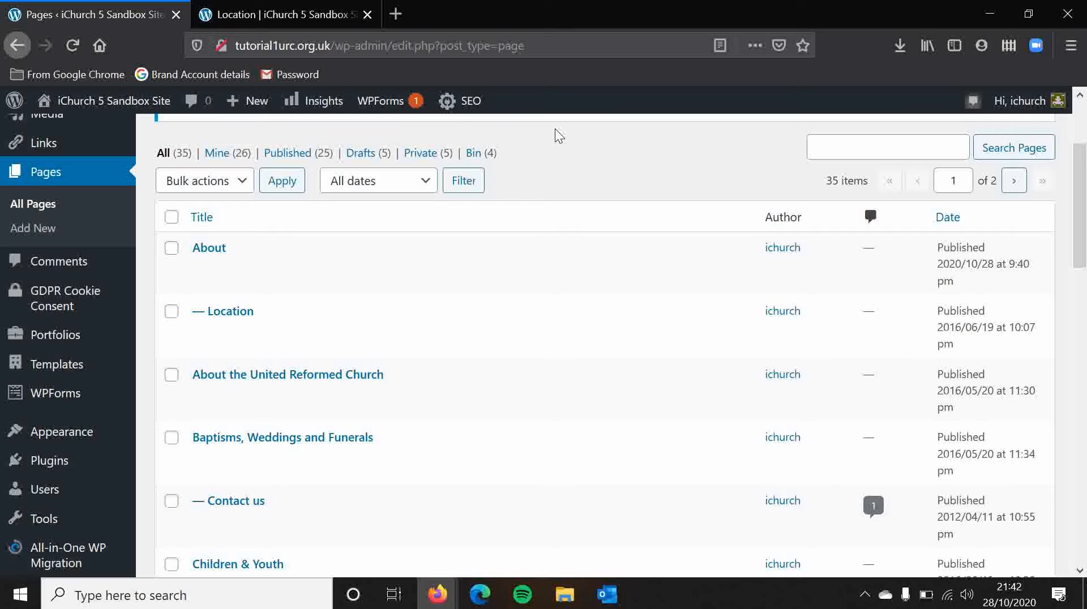
{"action": "scroll", "coordinate": [559, 137], "scroll_direction": "up", "scroll_amount": 2}
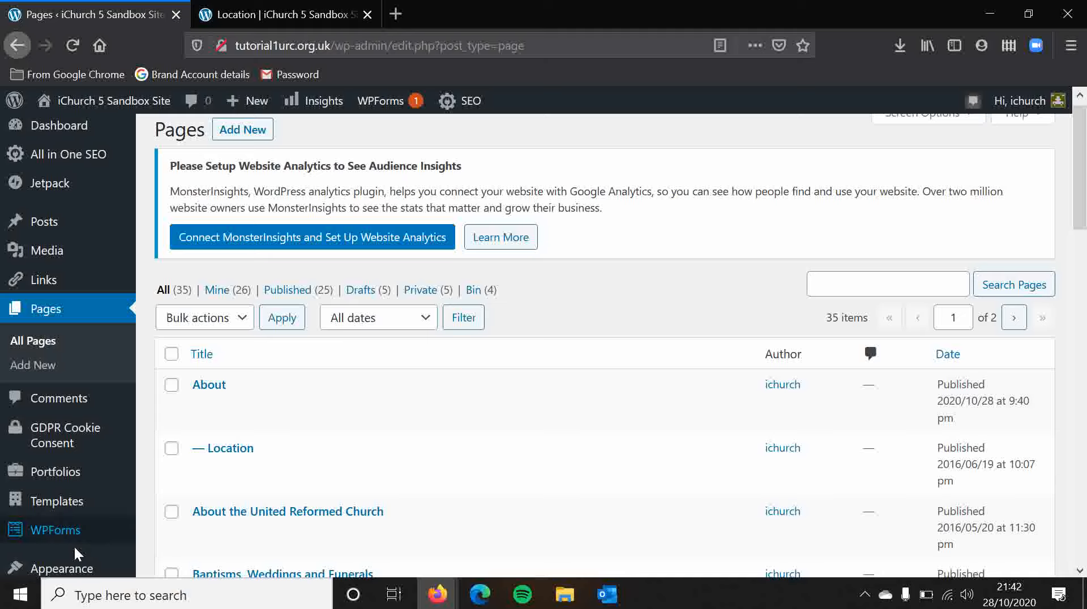
{"action": "mouse_move", "coordinate": [81, 566]}
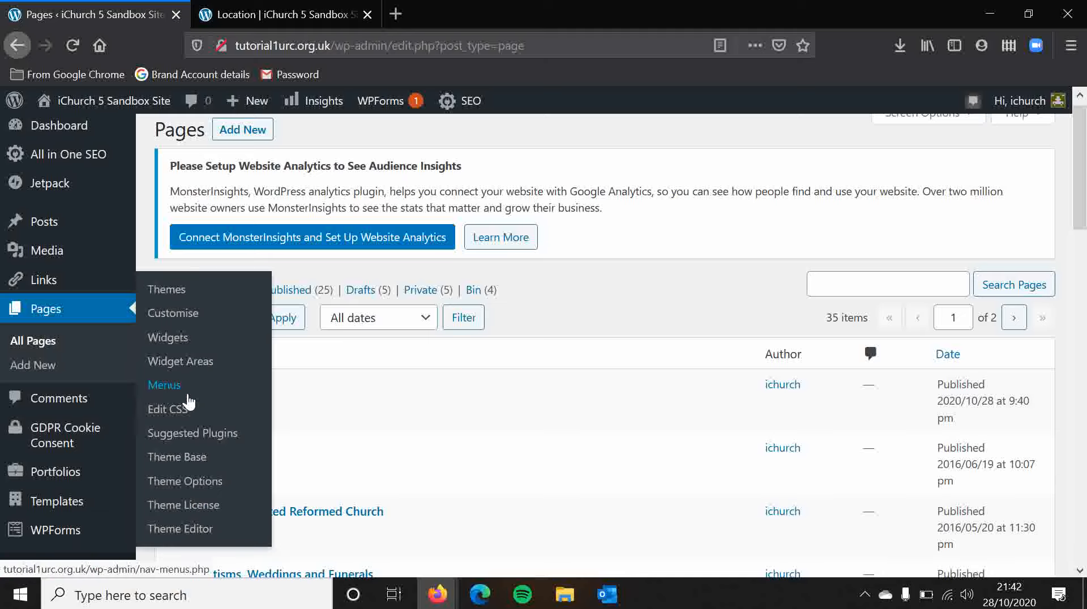
{"action": "left_click", "coordinate": [250, 14]}
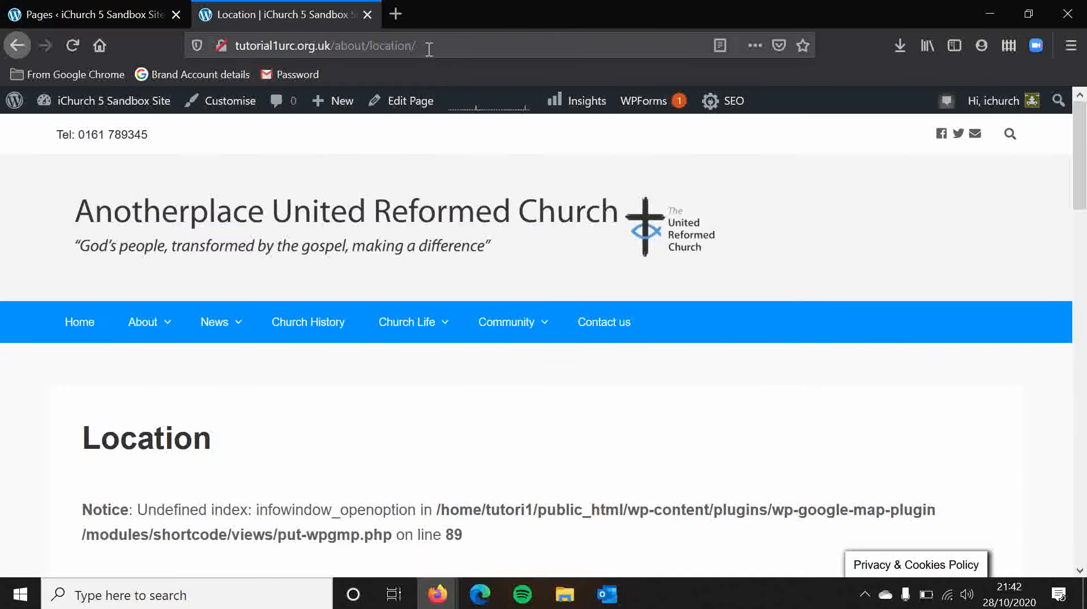
{"action": "left_click", "coordinate": [121, 6]}
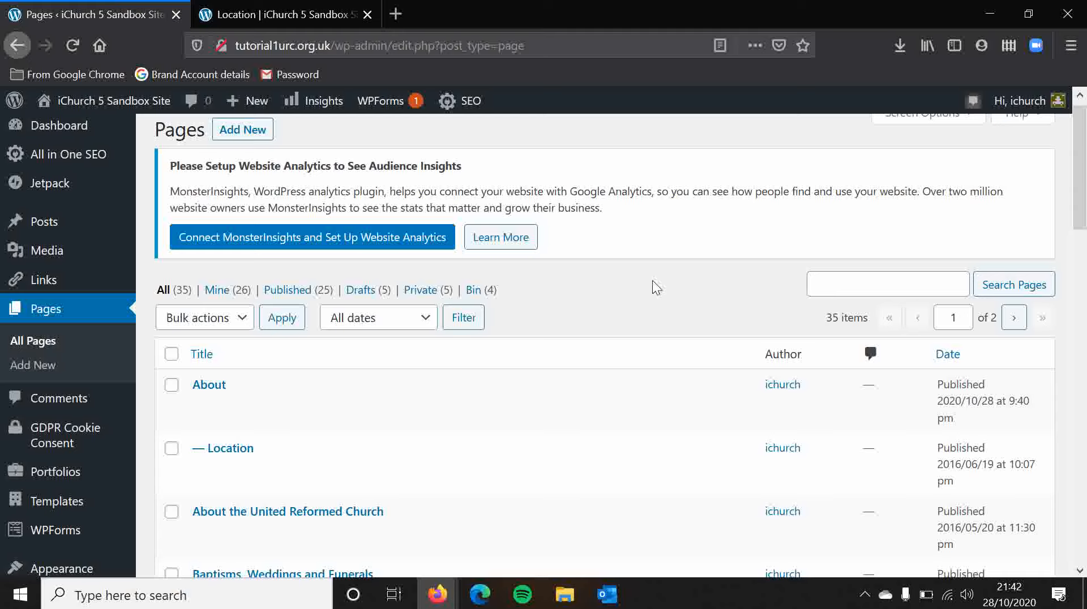
{"action": "scroll", "coordinate": [676, 278], "scroll_direction": "down", "scroll_amount": 1}
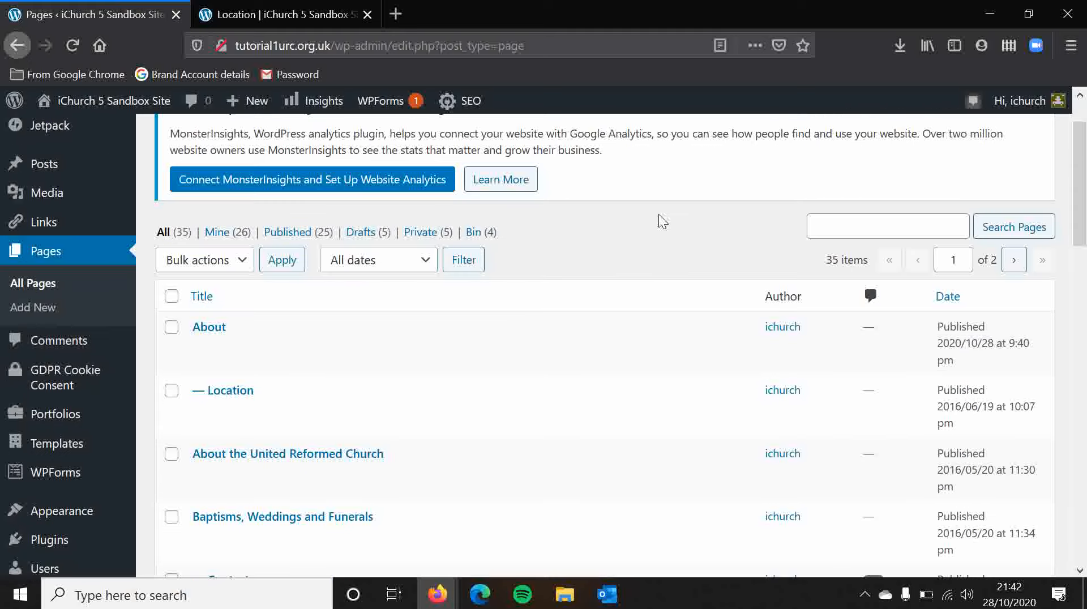